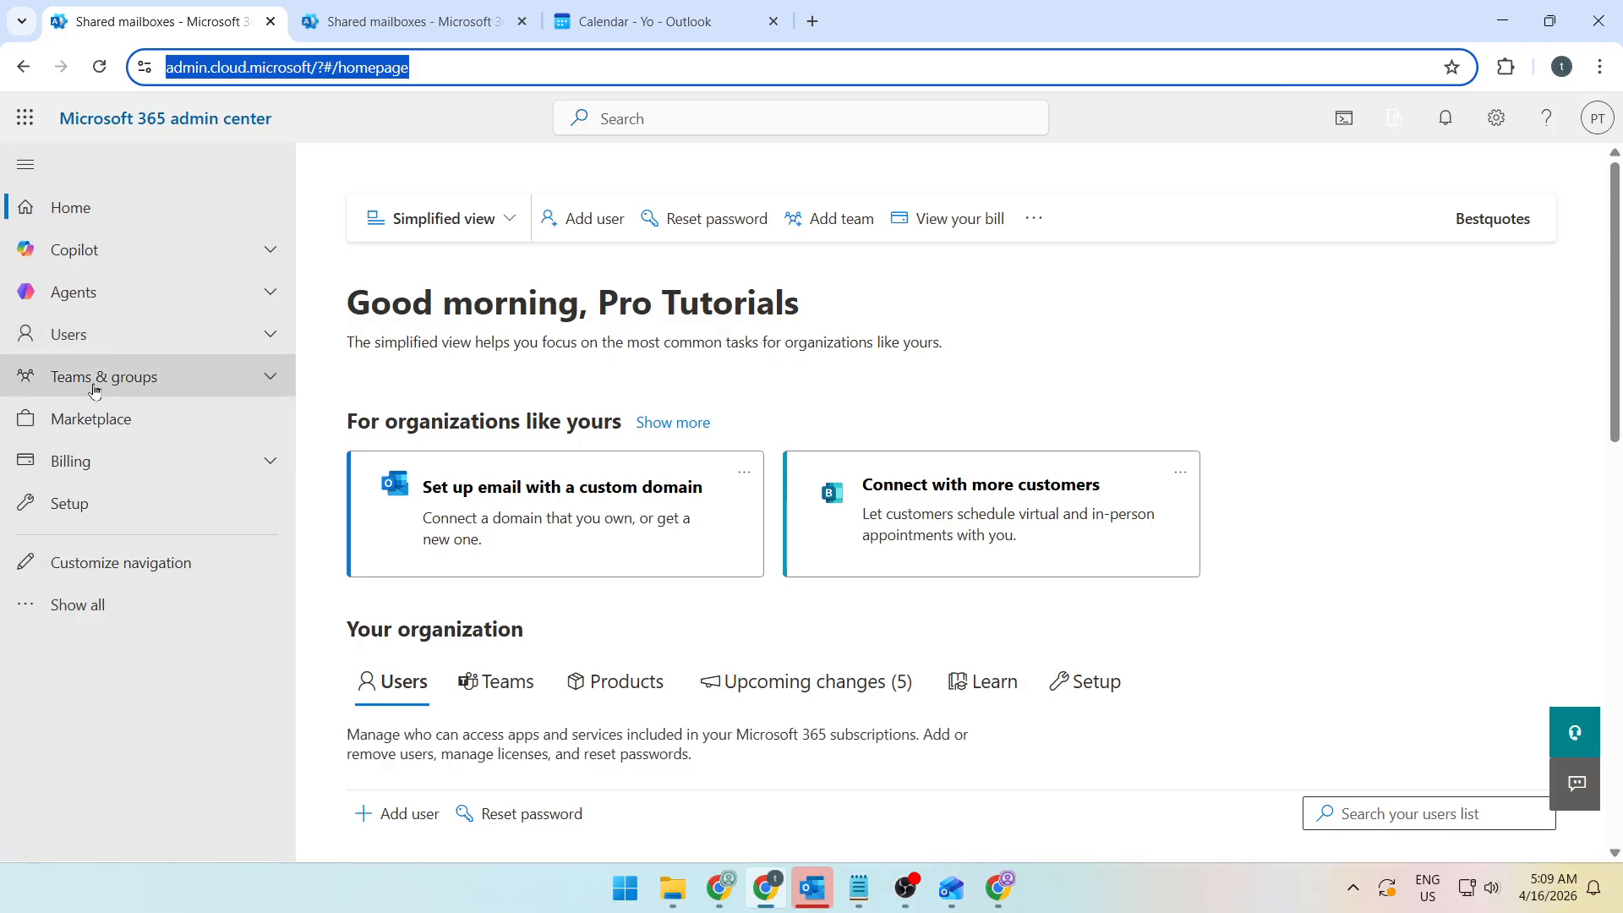
# - Create a shared mailbox named Marketing Team with the email alias marketingteamm on the default Bestquotes504 domain
pyautogui.click(116, 380)
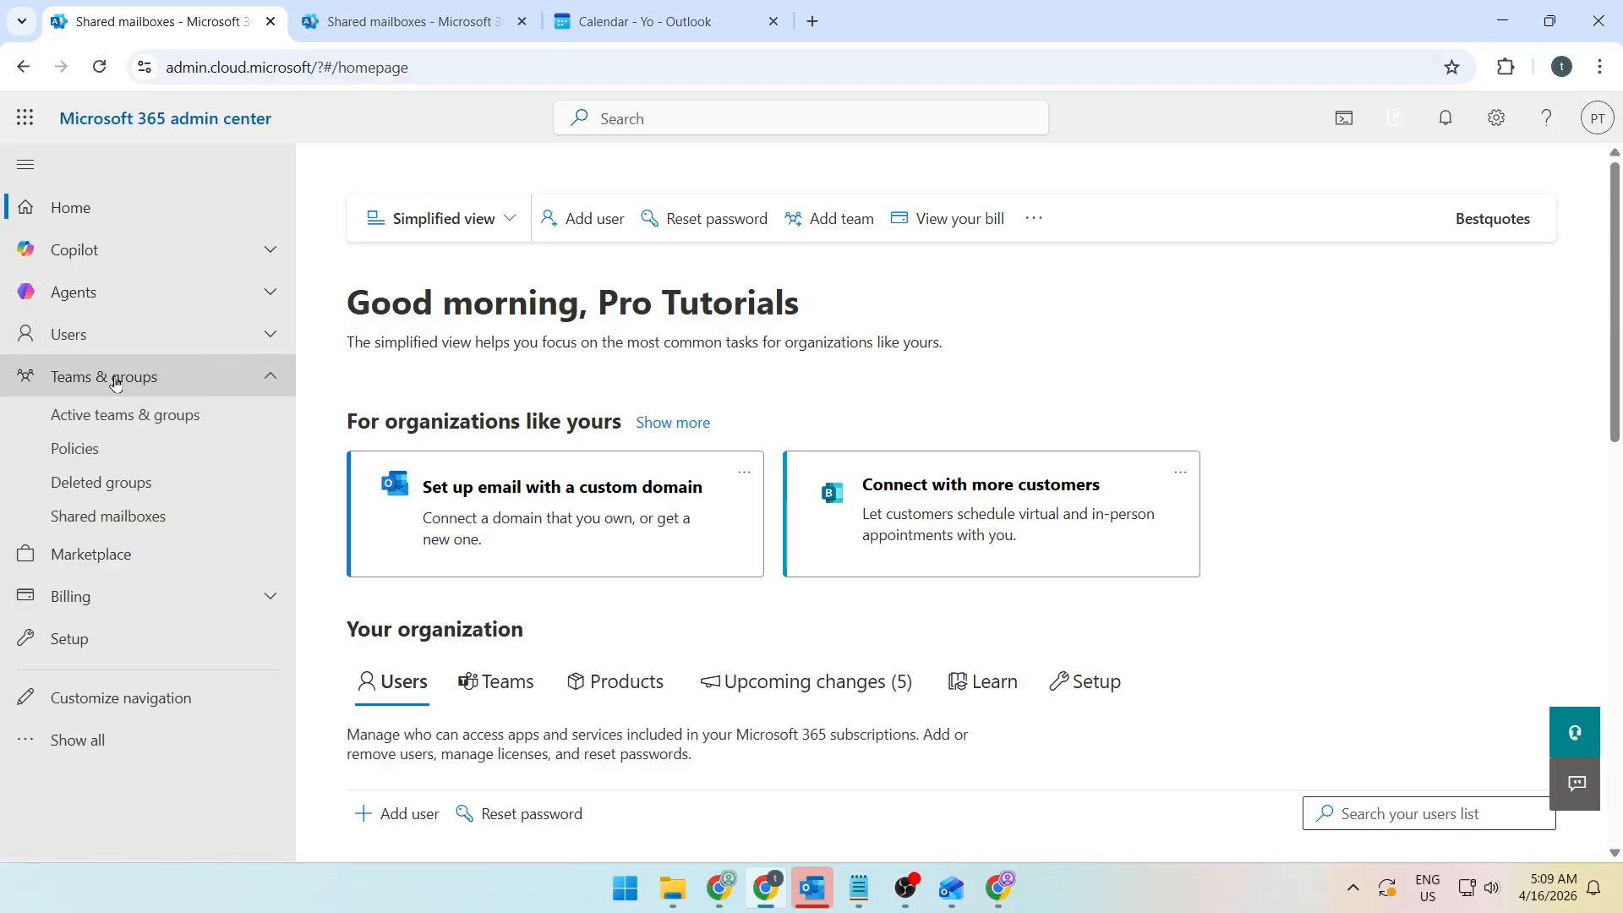
pyautogui.click(103, 520)
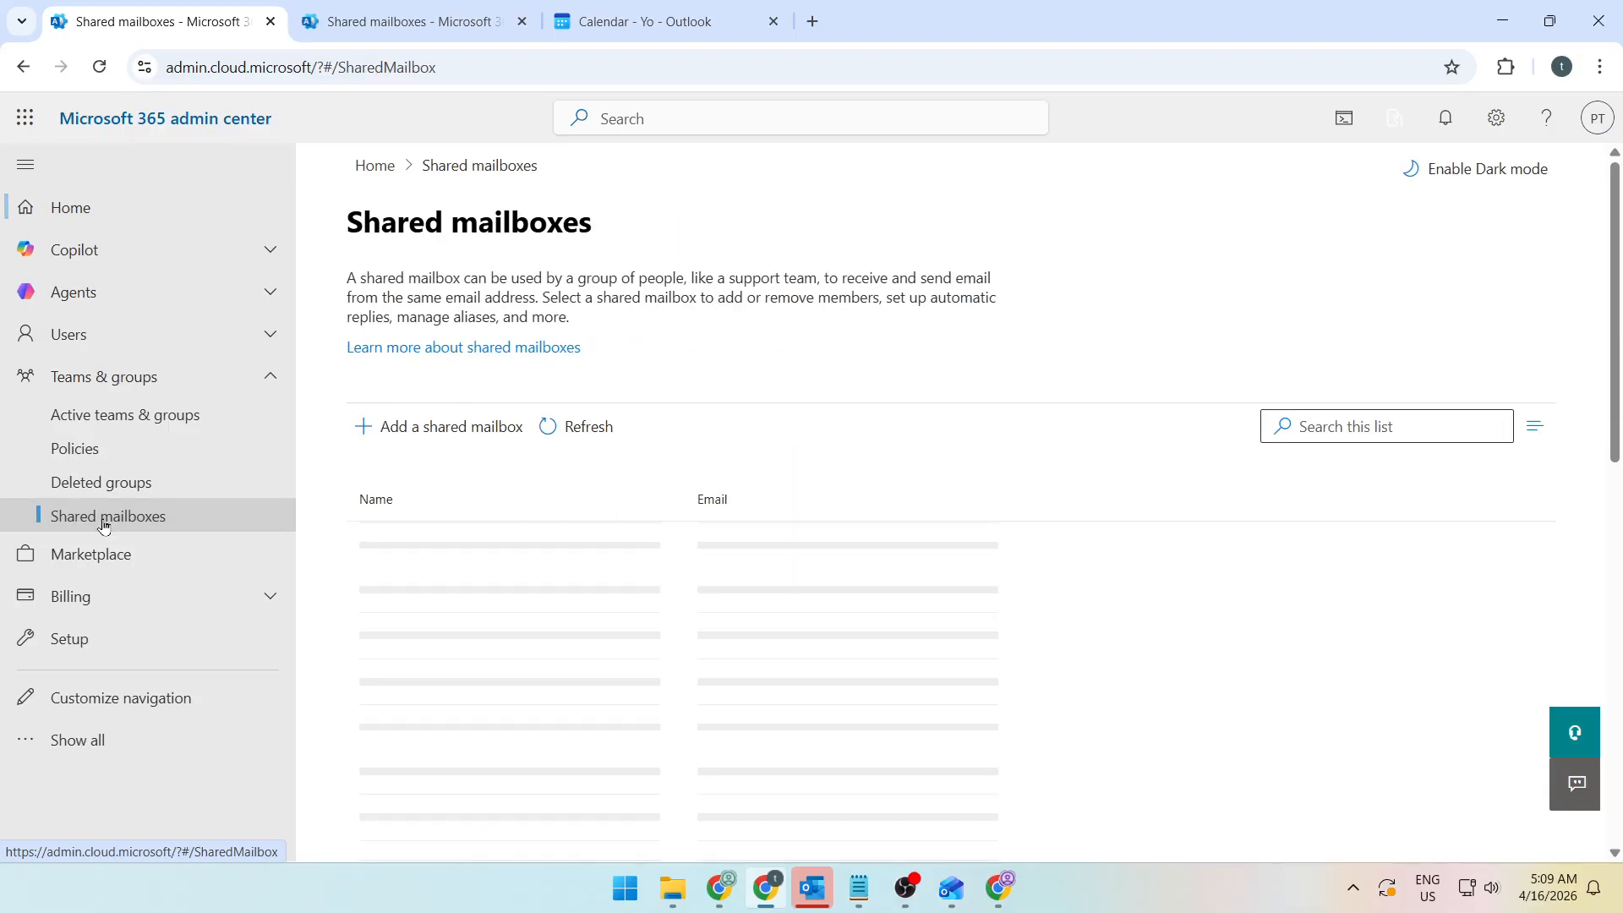
pyautogui.click(464, 436)
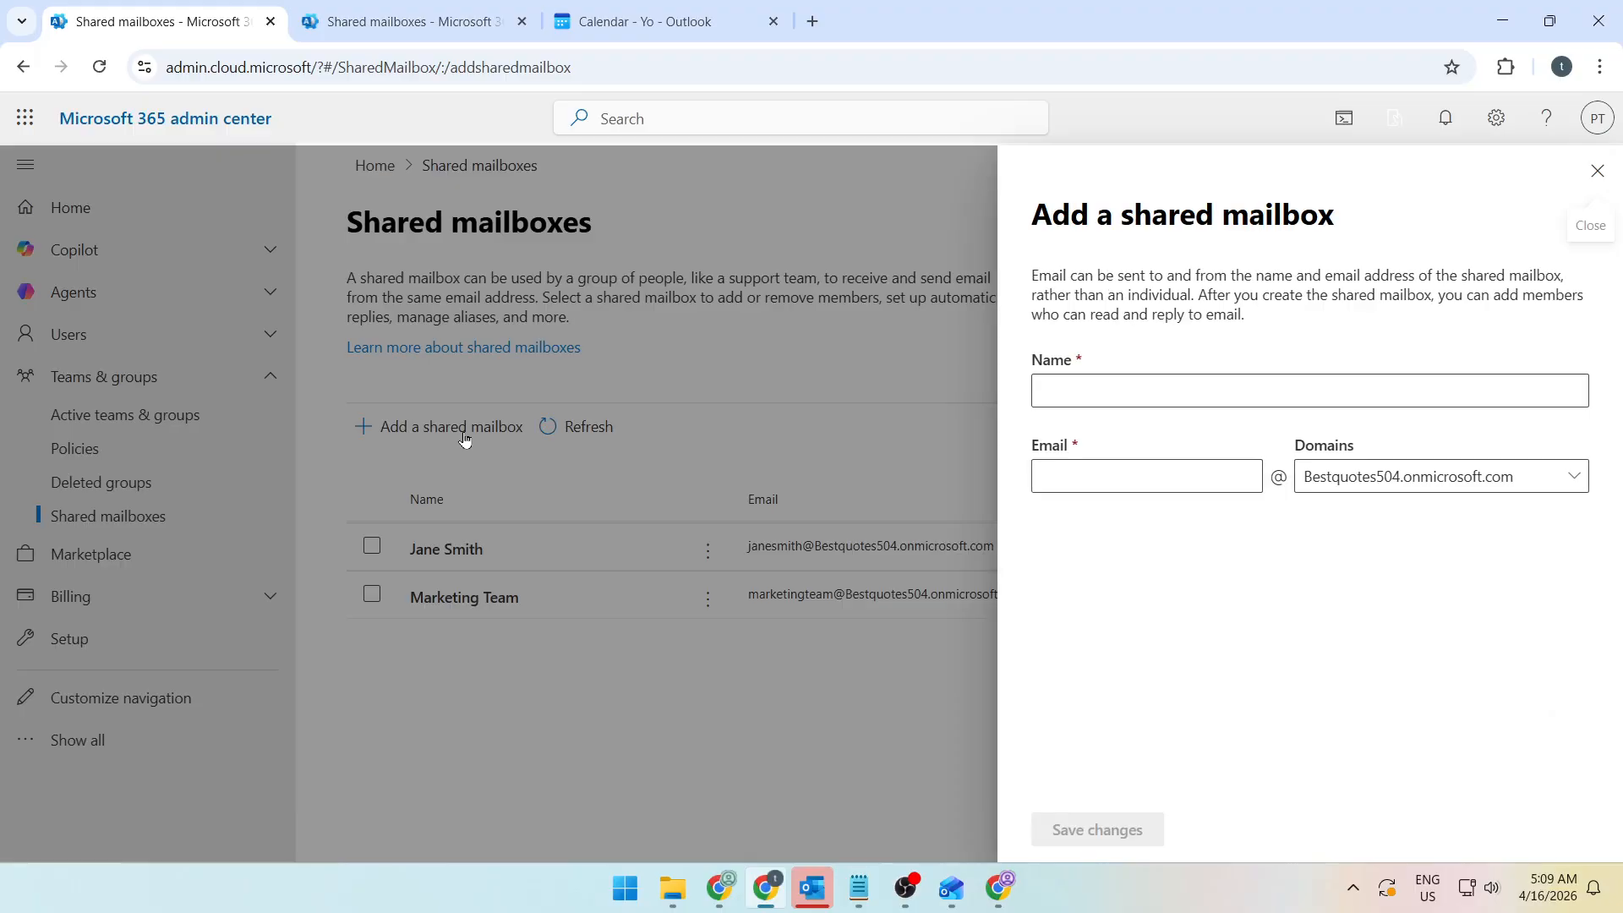
pyautogui.click(1071, 389)
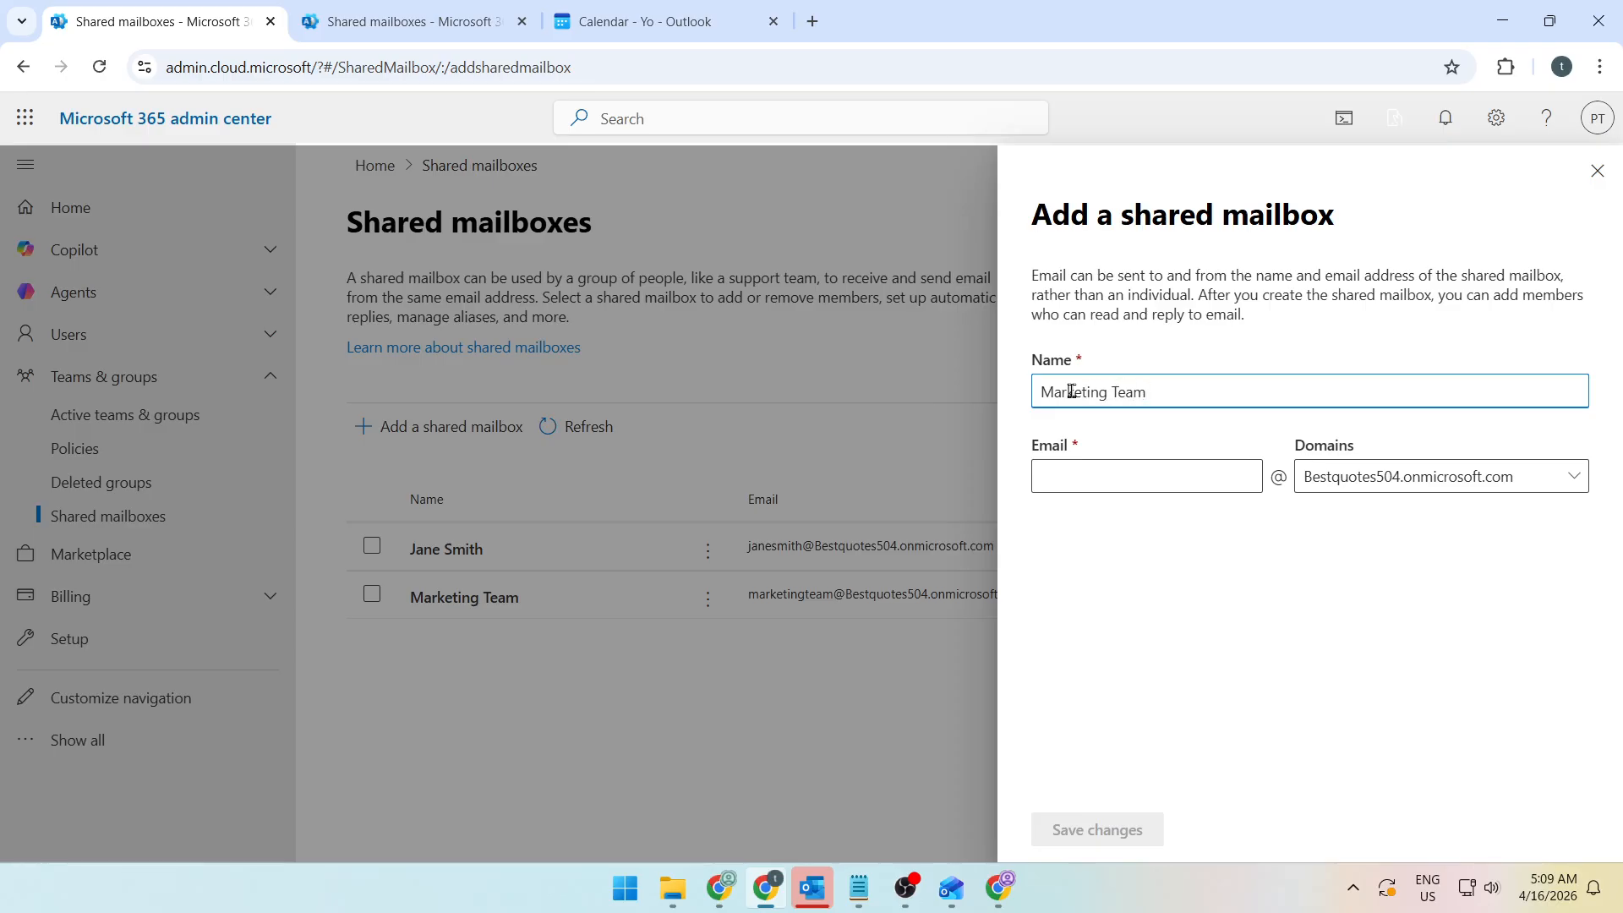
pyautogui.click(1166, 476)
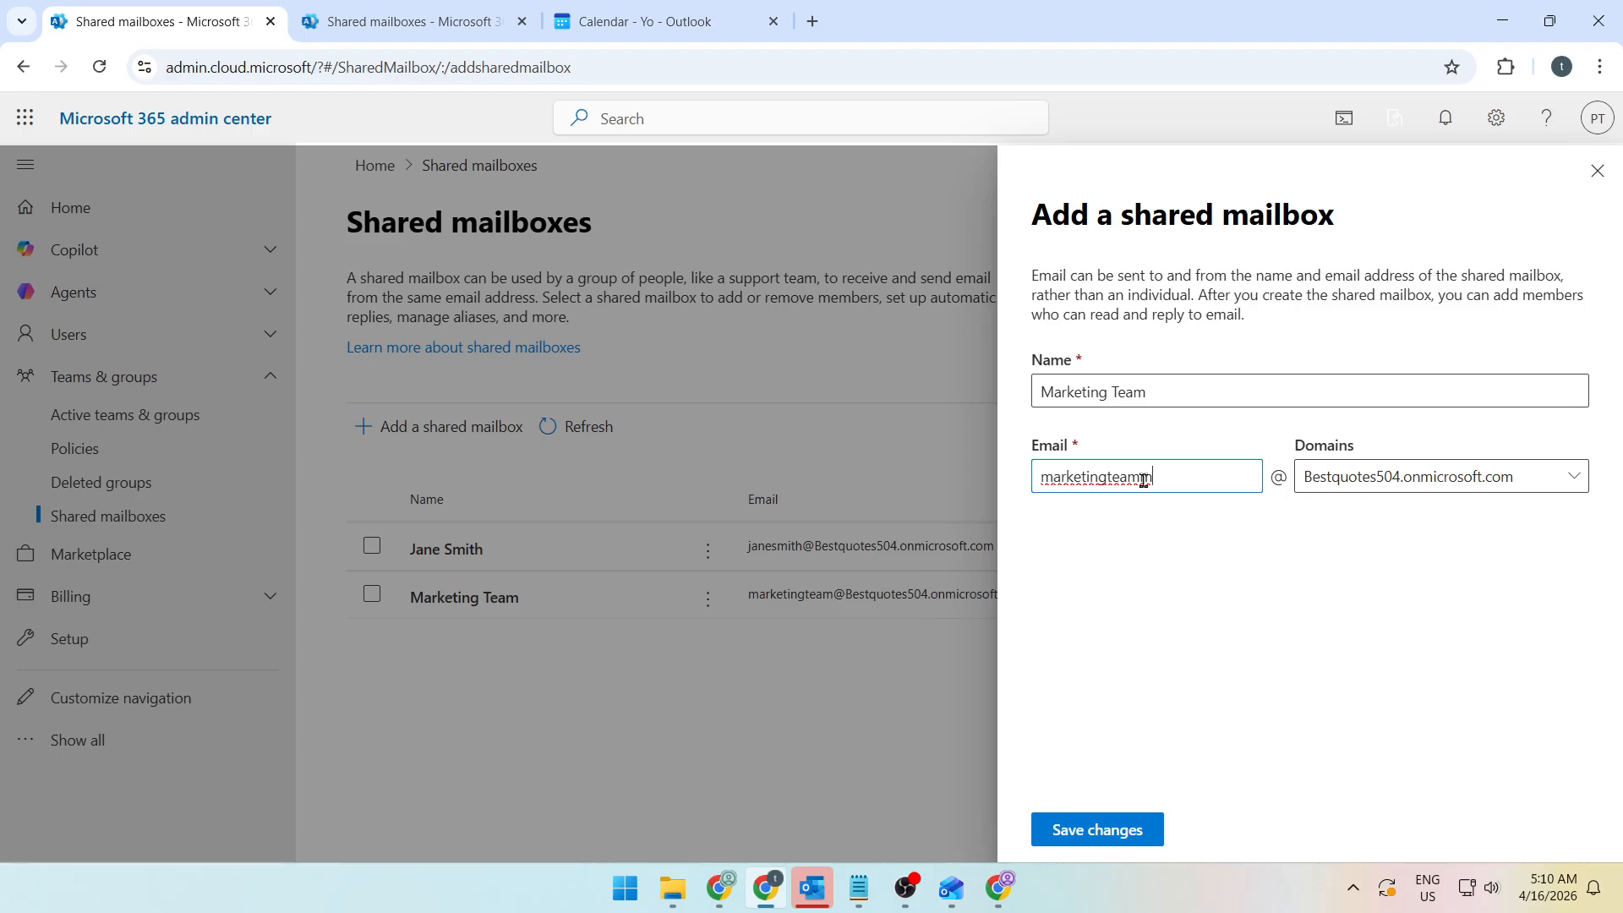
pyautogui.click(1109, 833)
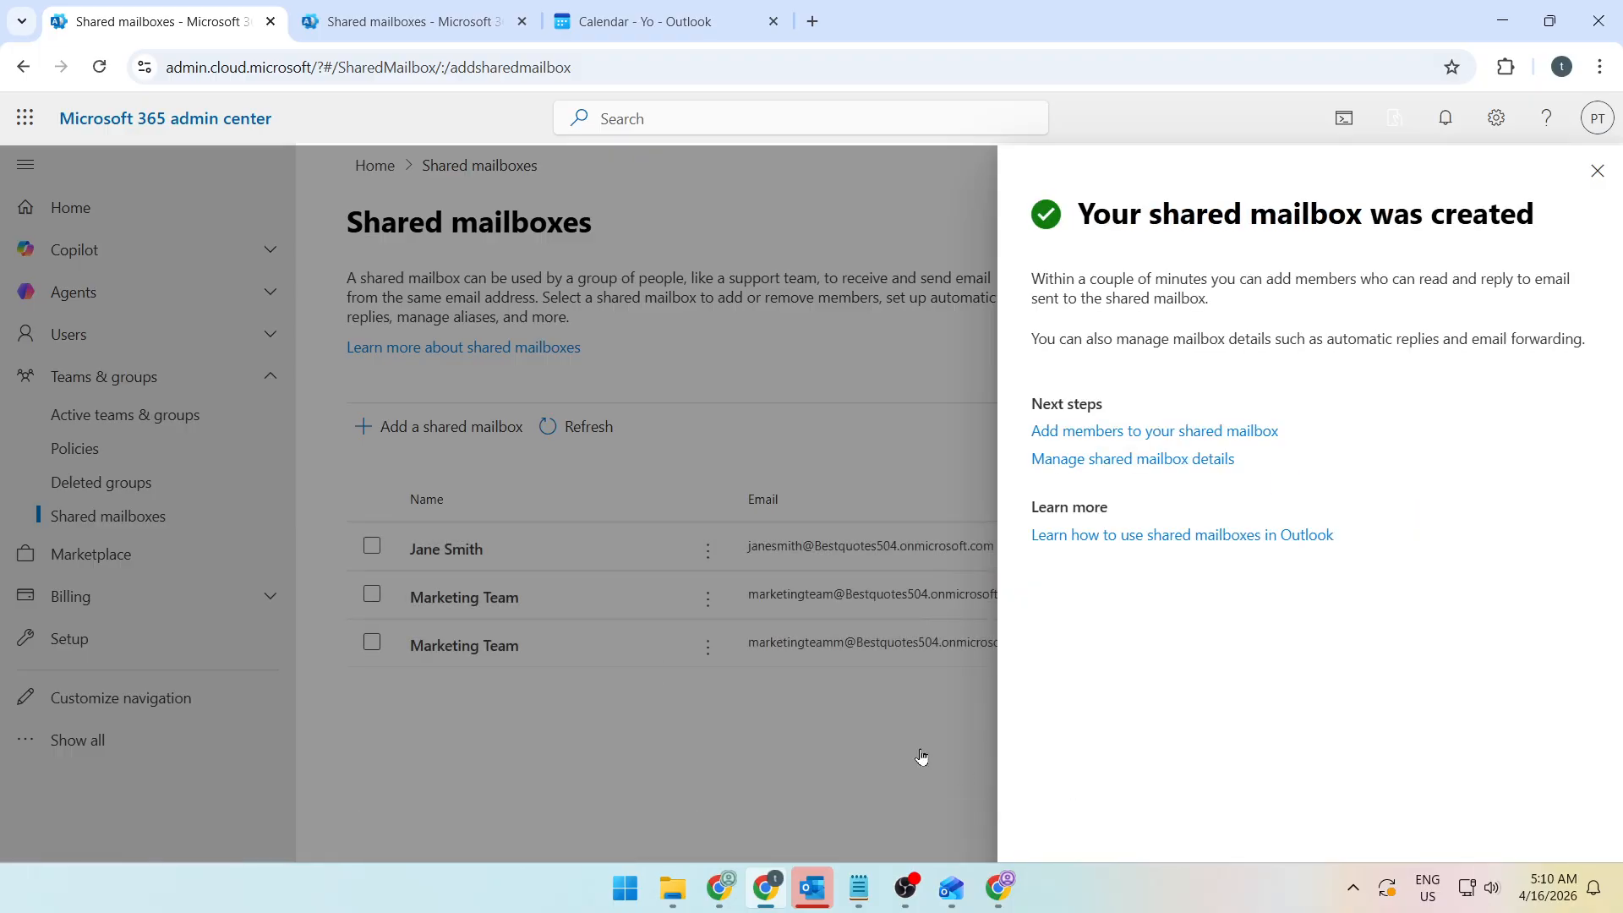
pyautogui.moveTo(1078, 214); pyautogui.dragTo(1551, 226)
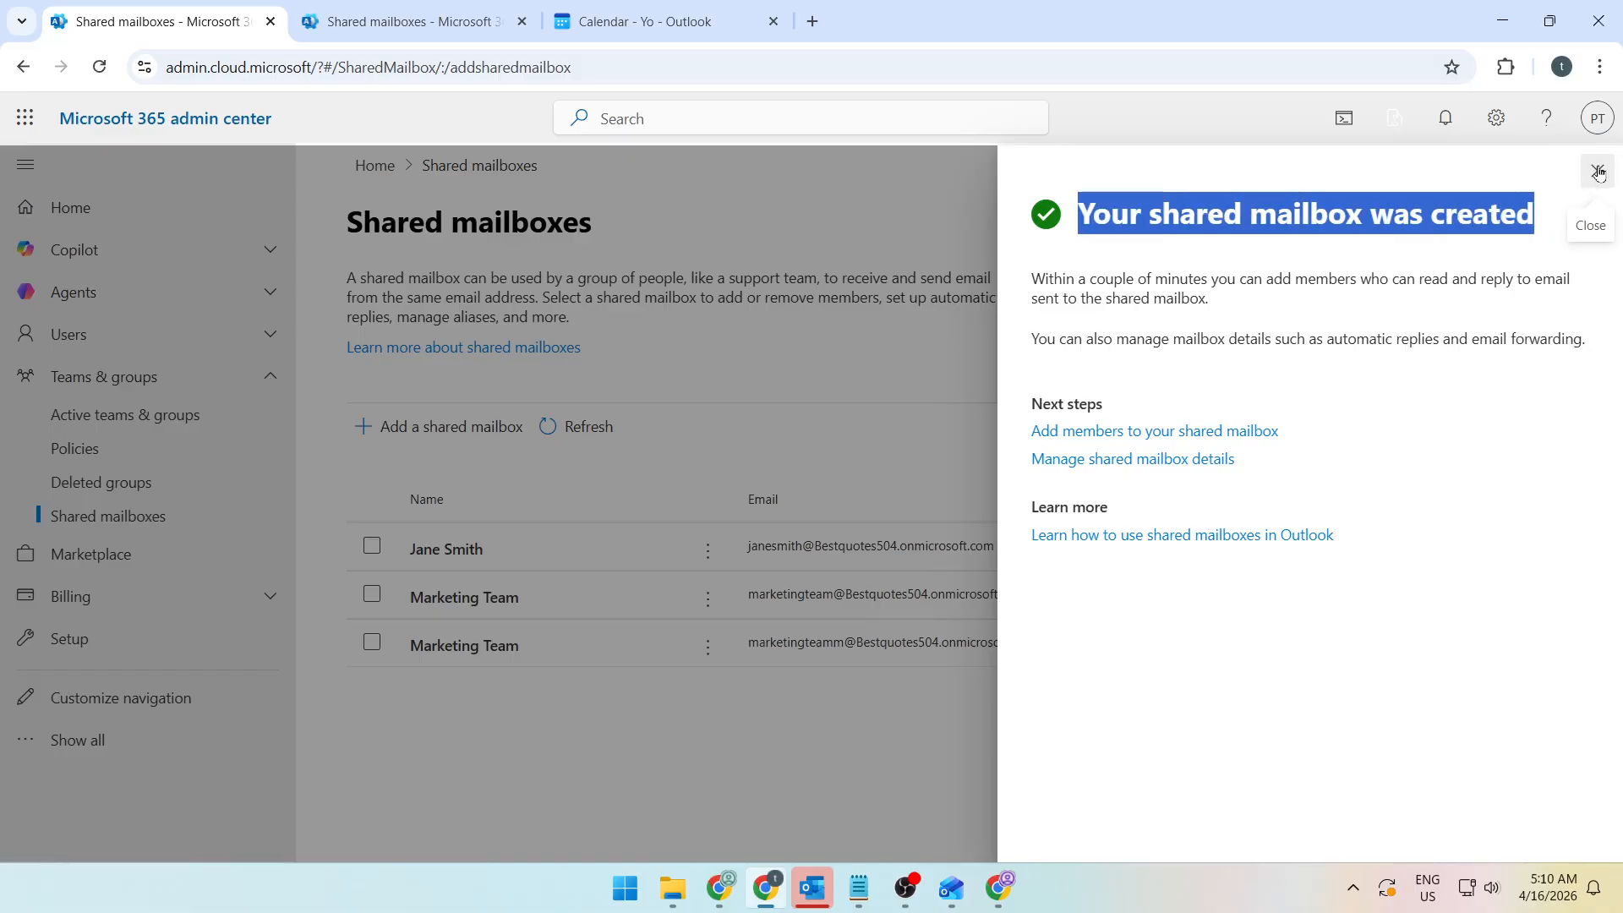
pyautogui.click(1599, 173)
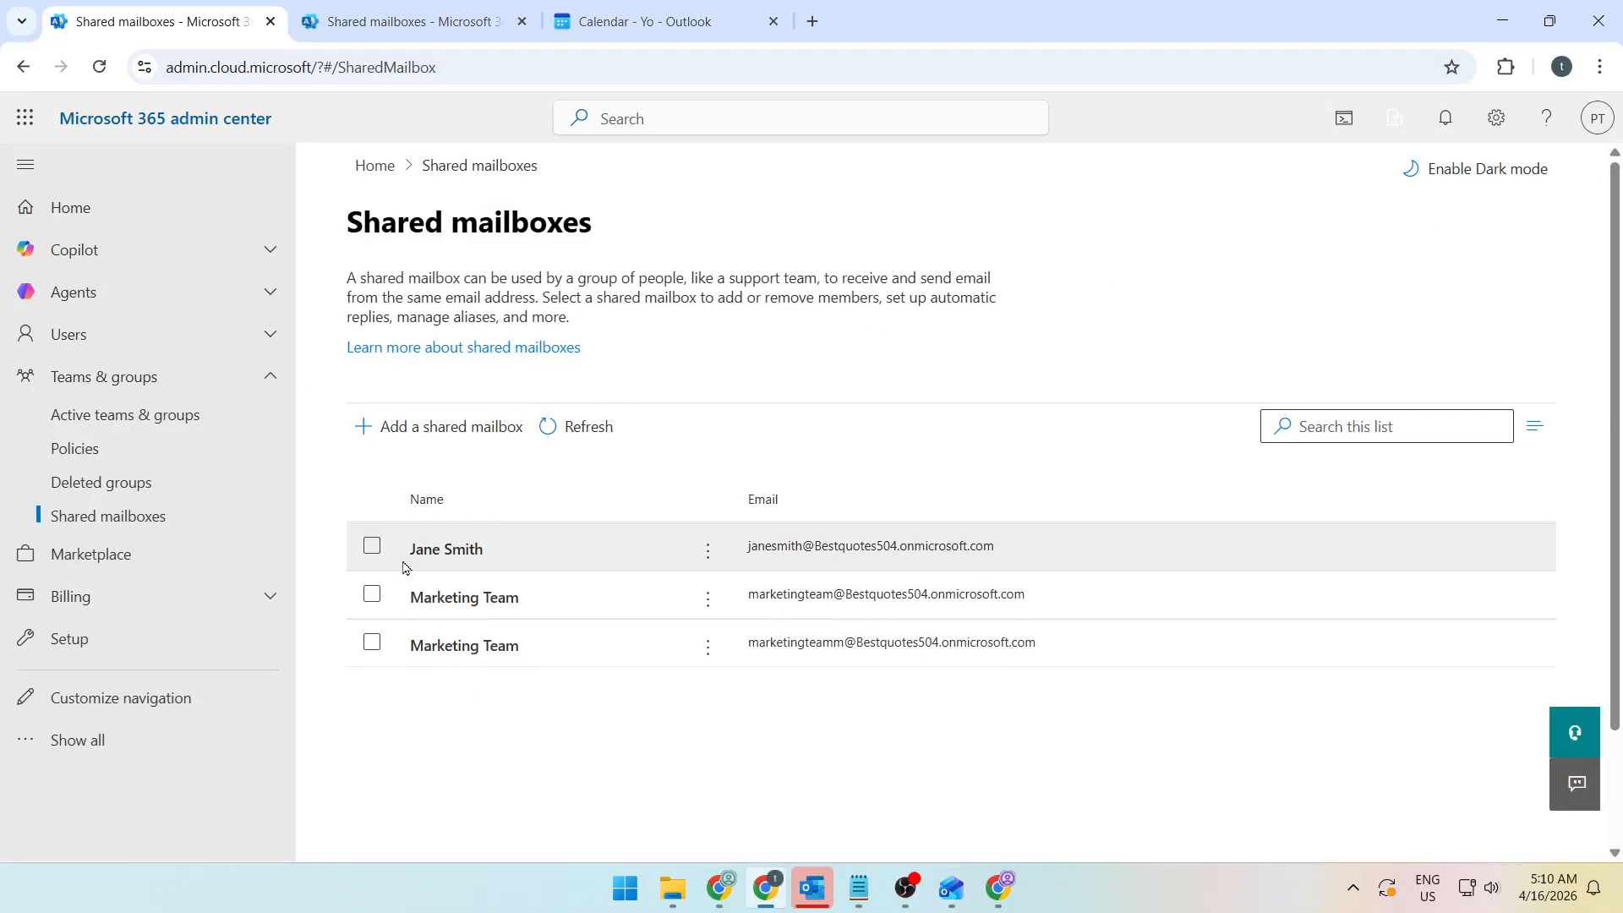
# - Add Hey Tutorials, hi, Pro Tutorials, Sup and Yo as members of the new Marketing Team shared mailbox
pyautogui.click(476, 647)
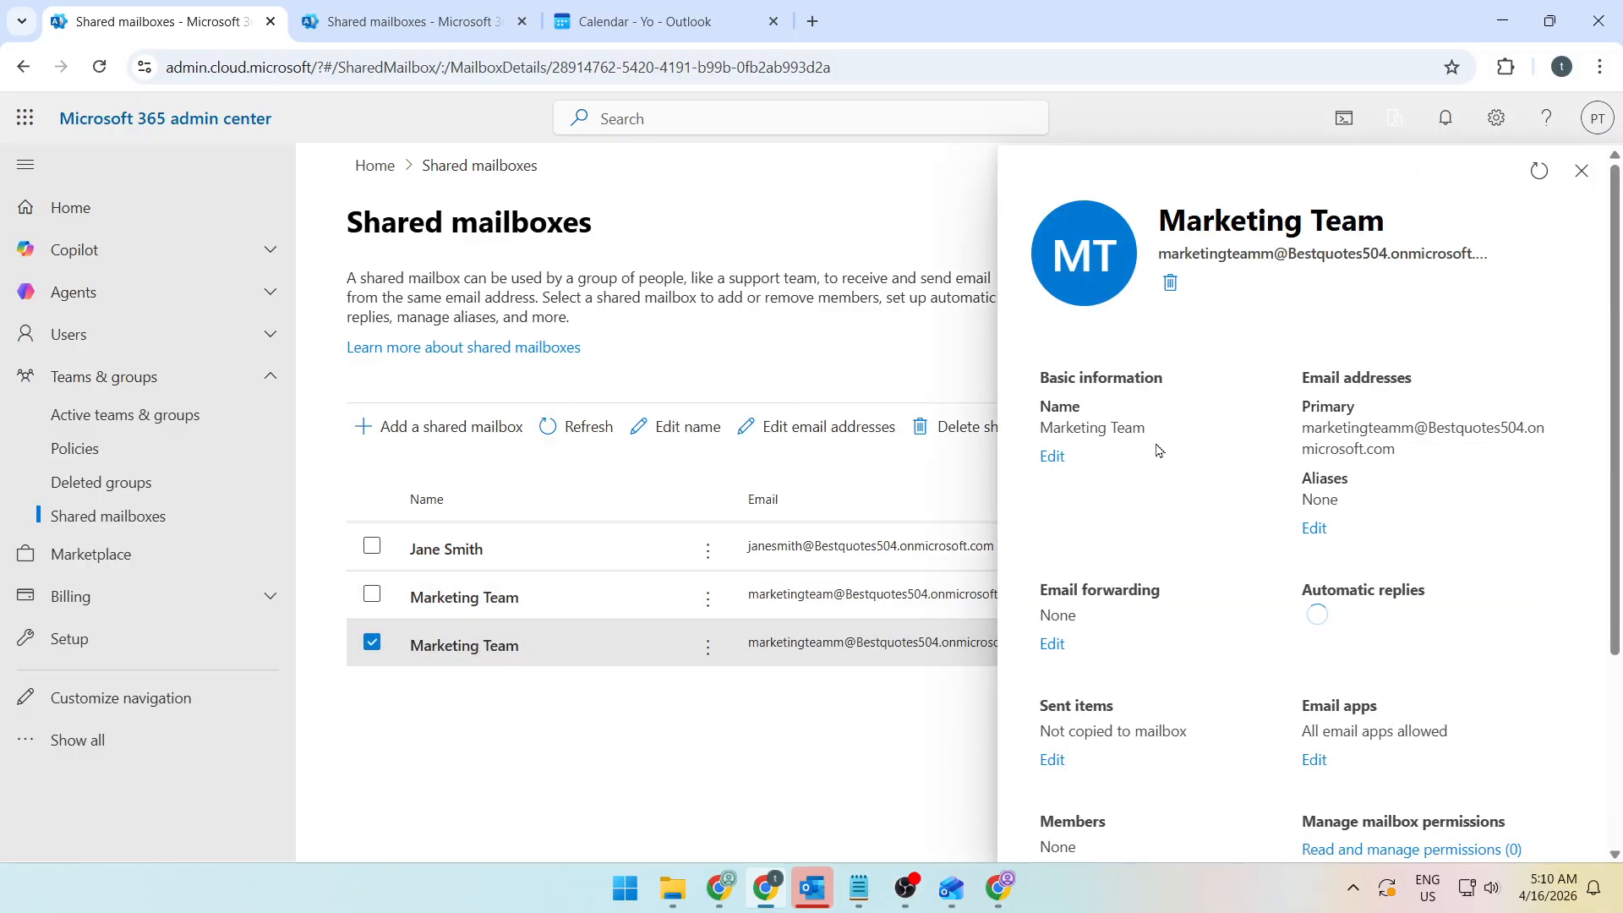
pyautogui.scroll(-2, 1105, 558)
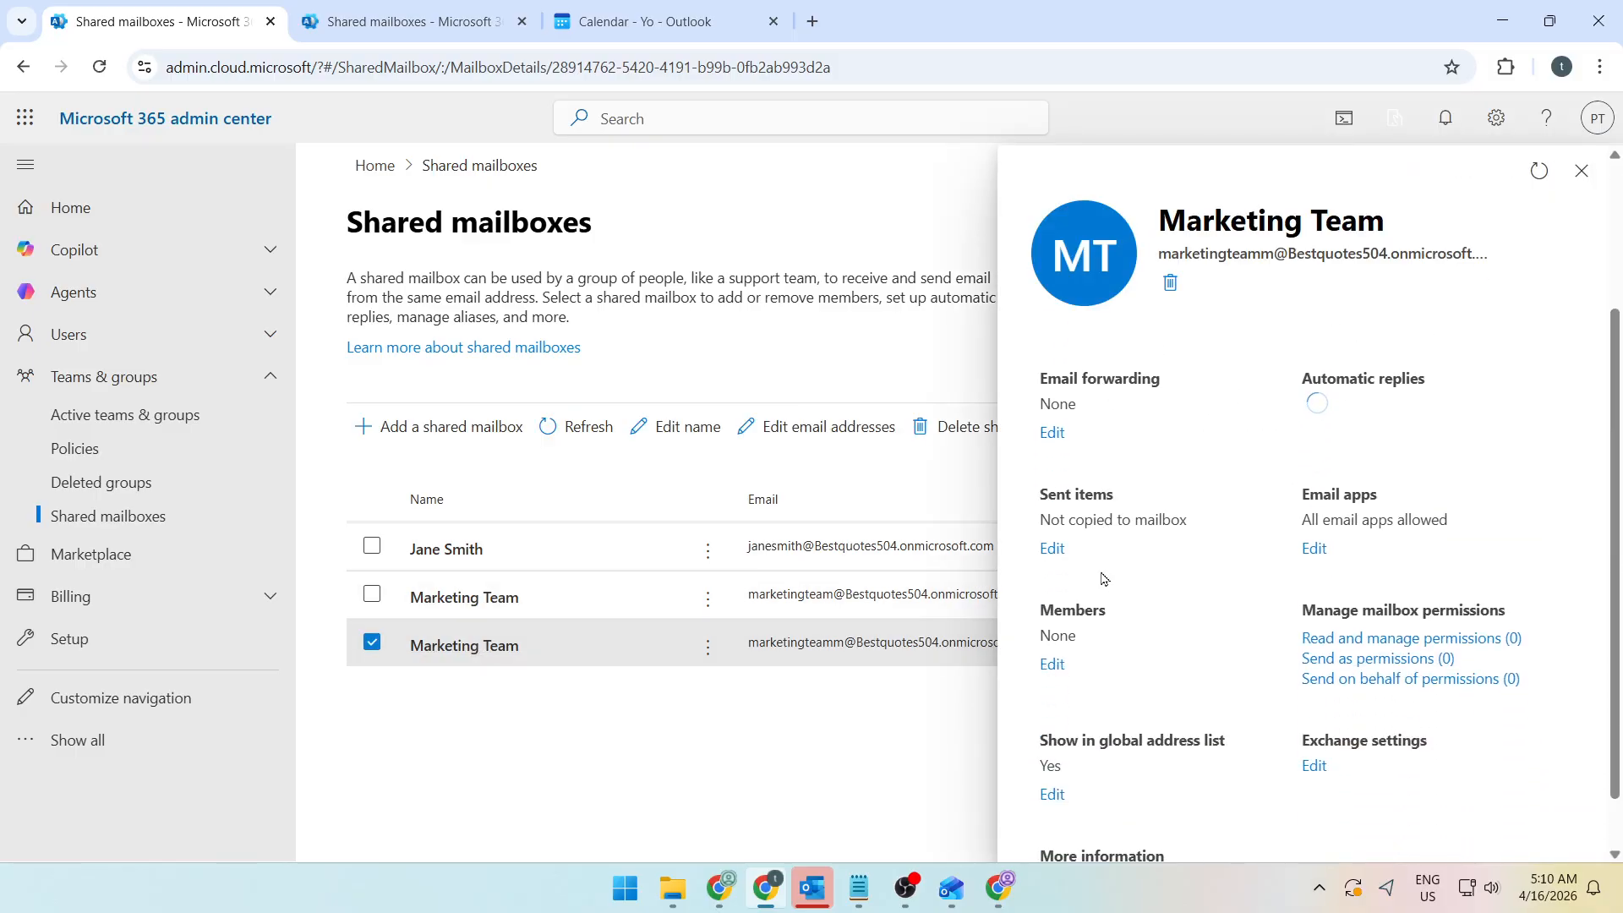
pyautogui.click(1053, 665)
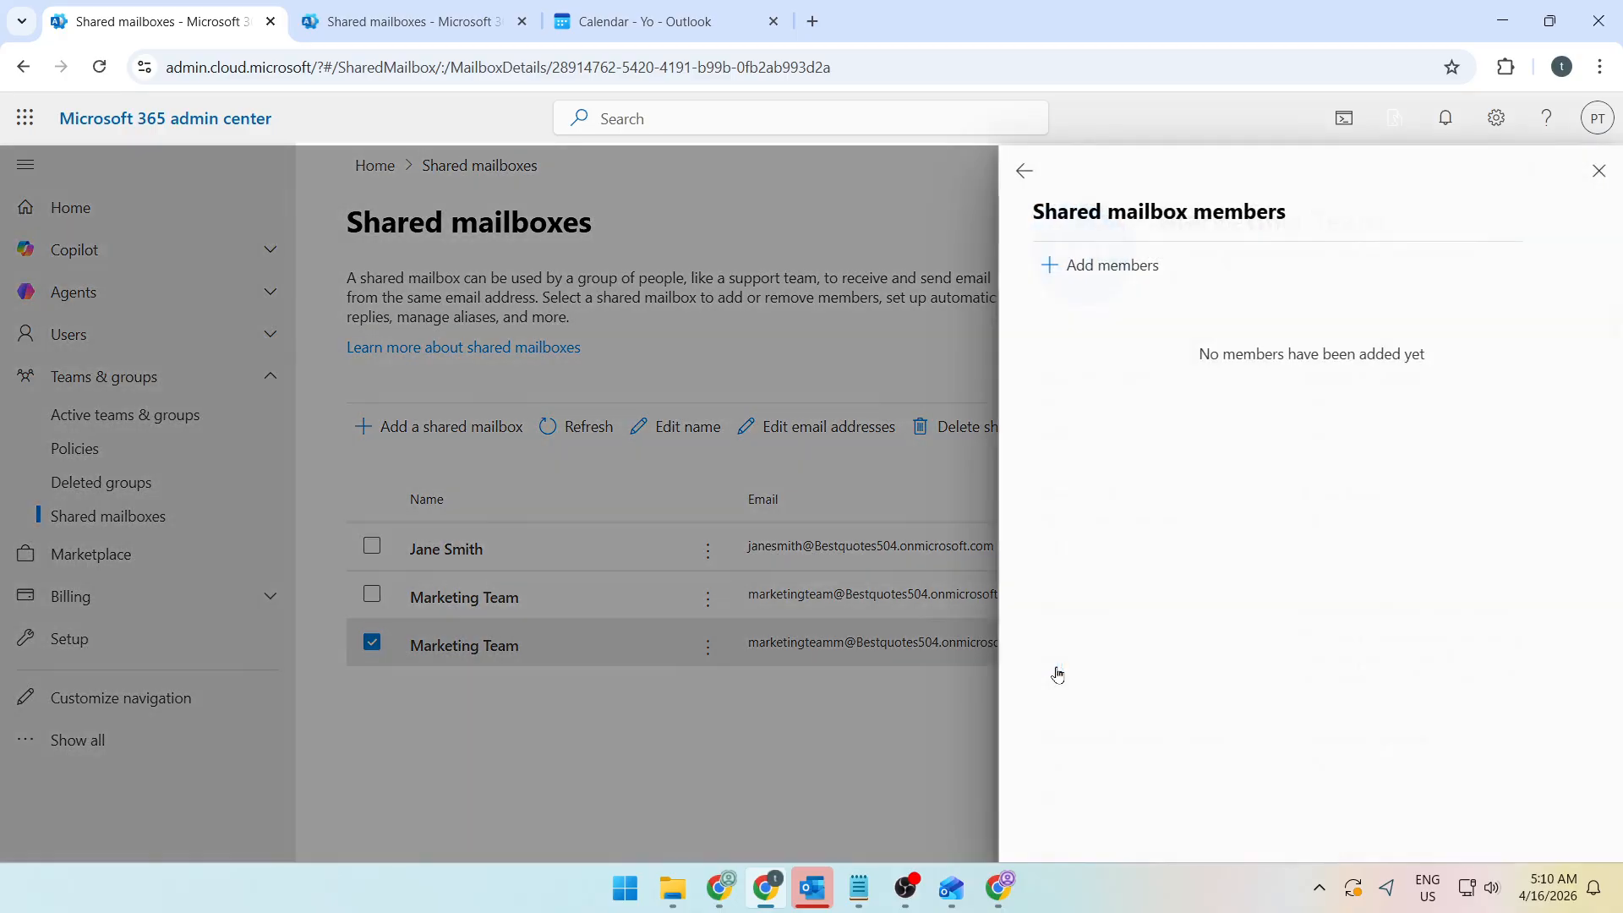
pyautogui.click(1099, 267)
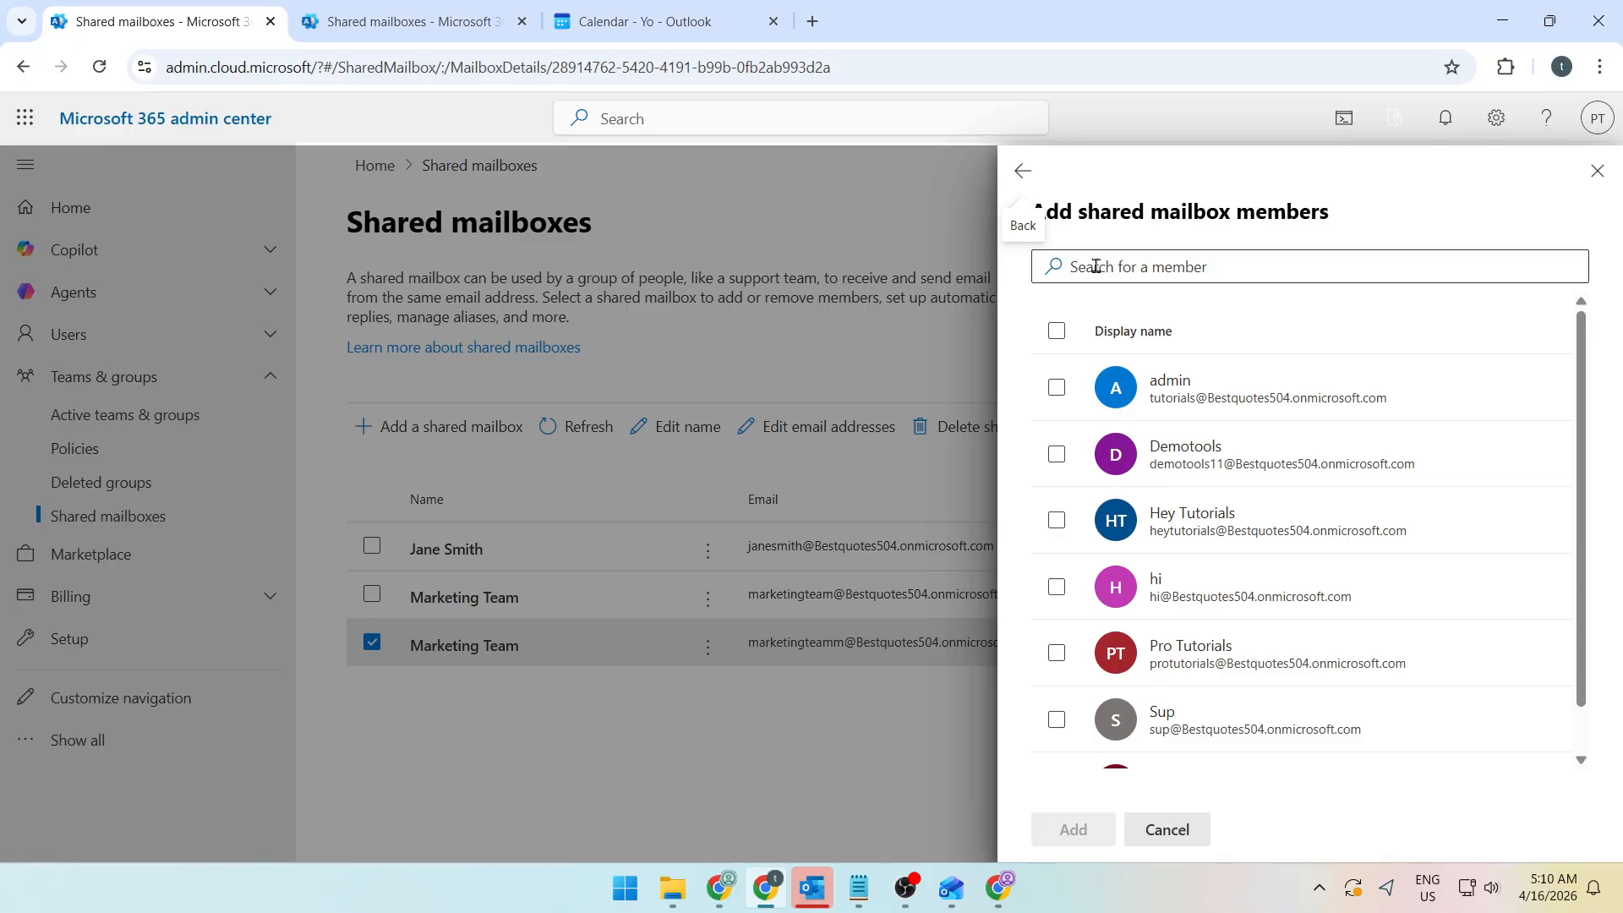
pyautogui.click(1057, 520)
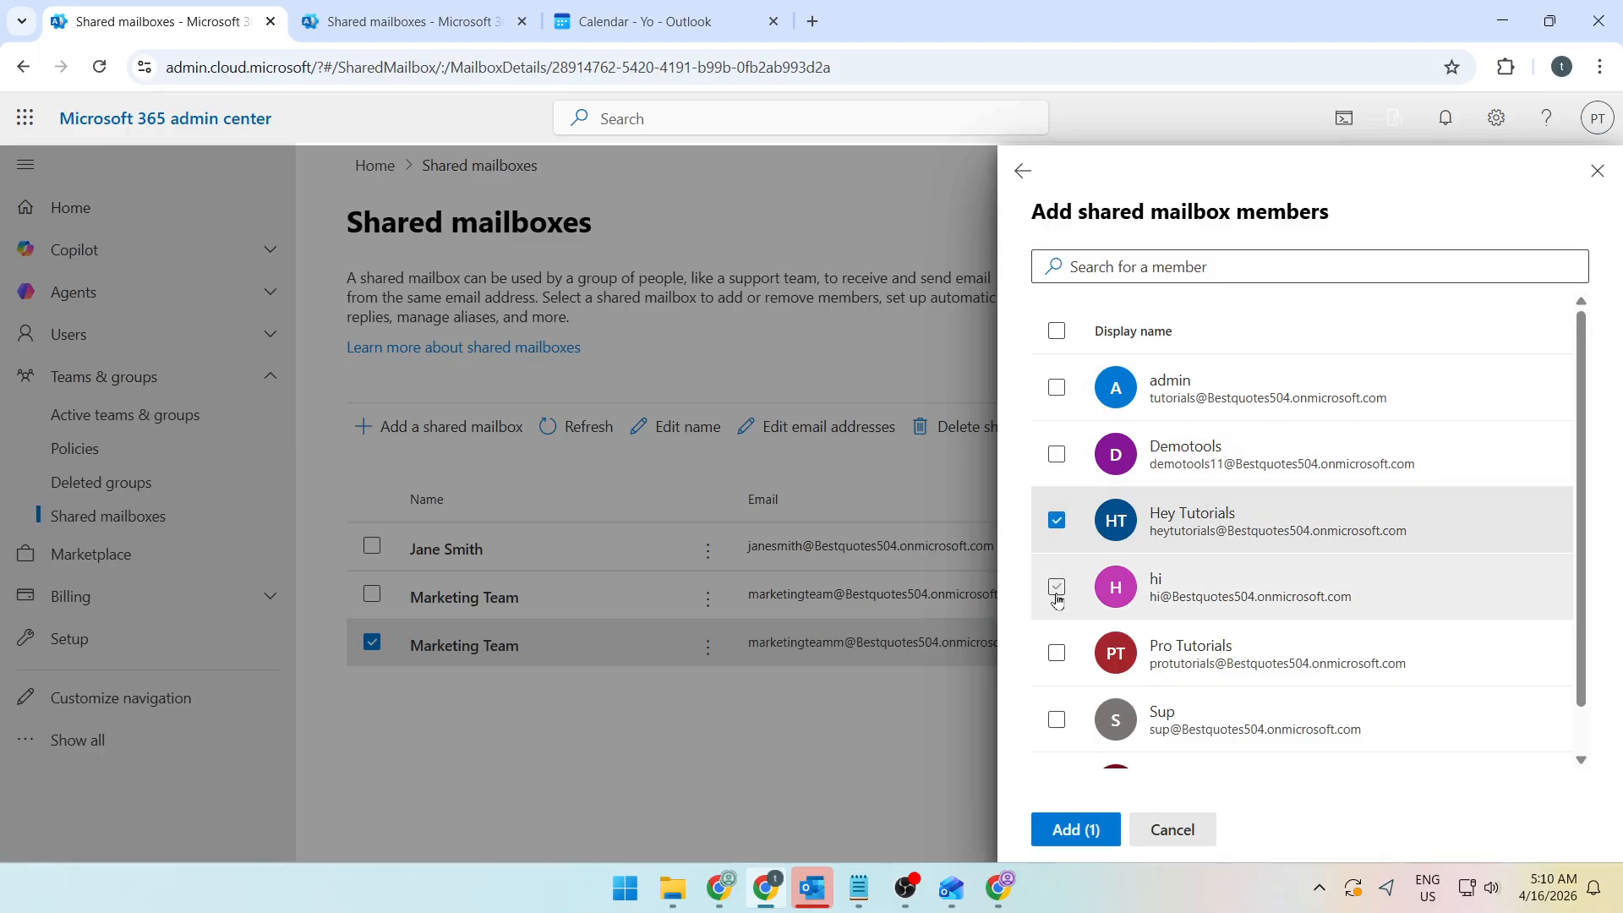
pyautogui.click(1057, 587)
pyautogui.click(1057, 653)
pyautogui.scroll(-1, 1070, 612)
pyautogui.click(1057, 669)
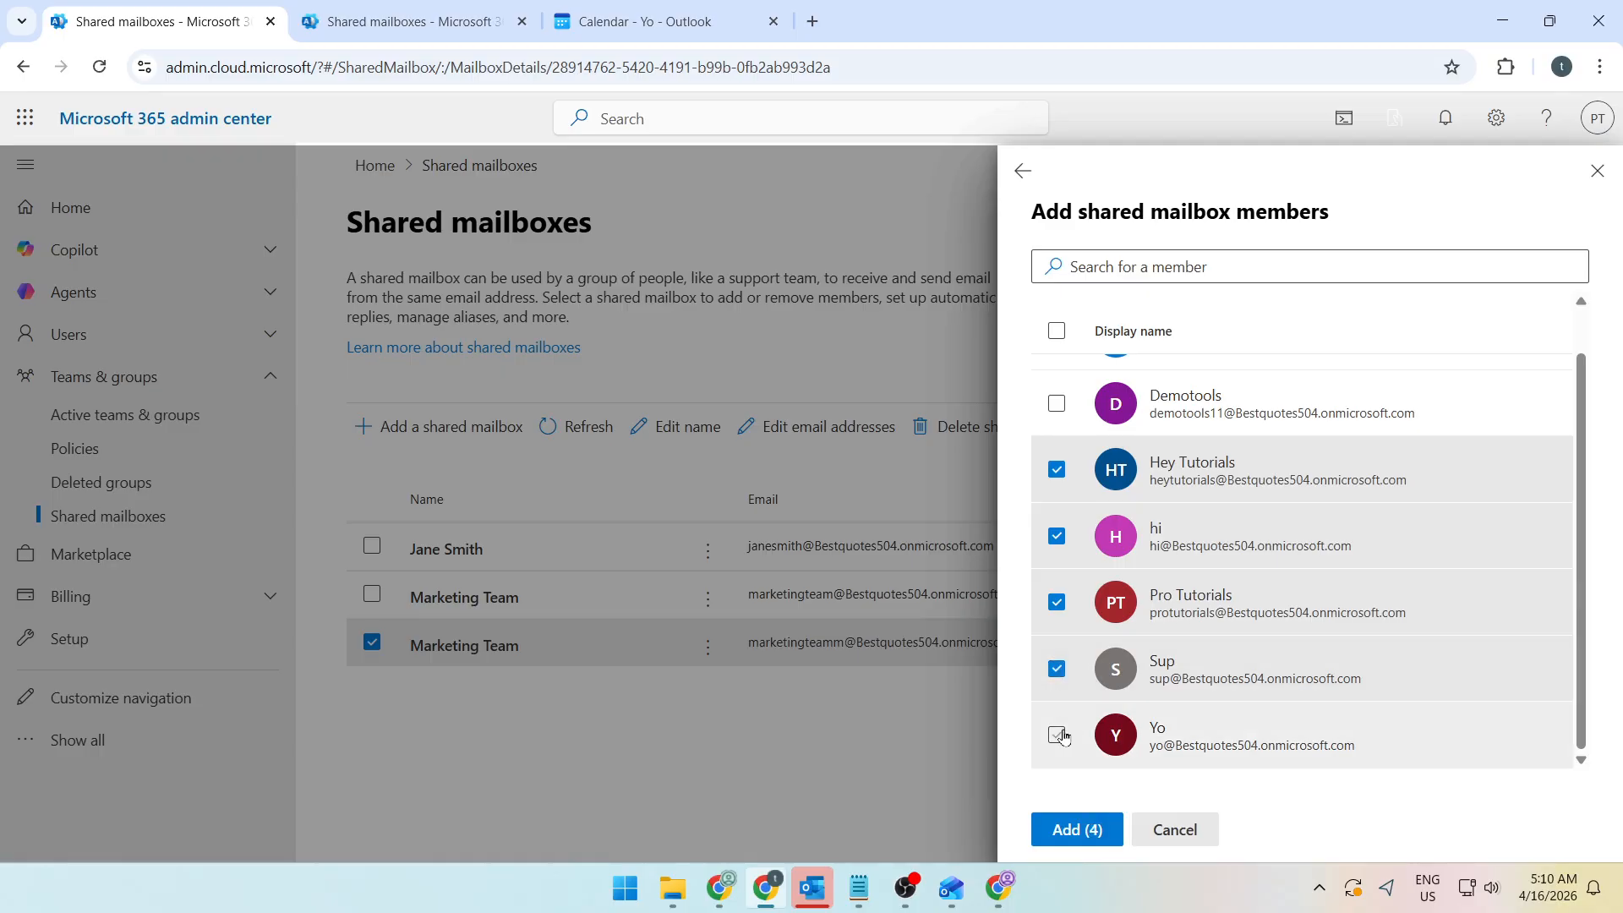
pyautogui.click(1057, 734)
pyautogui.click(1076, 831)
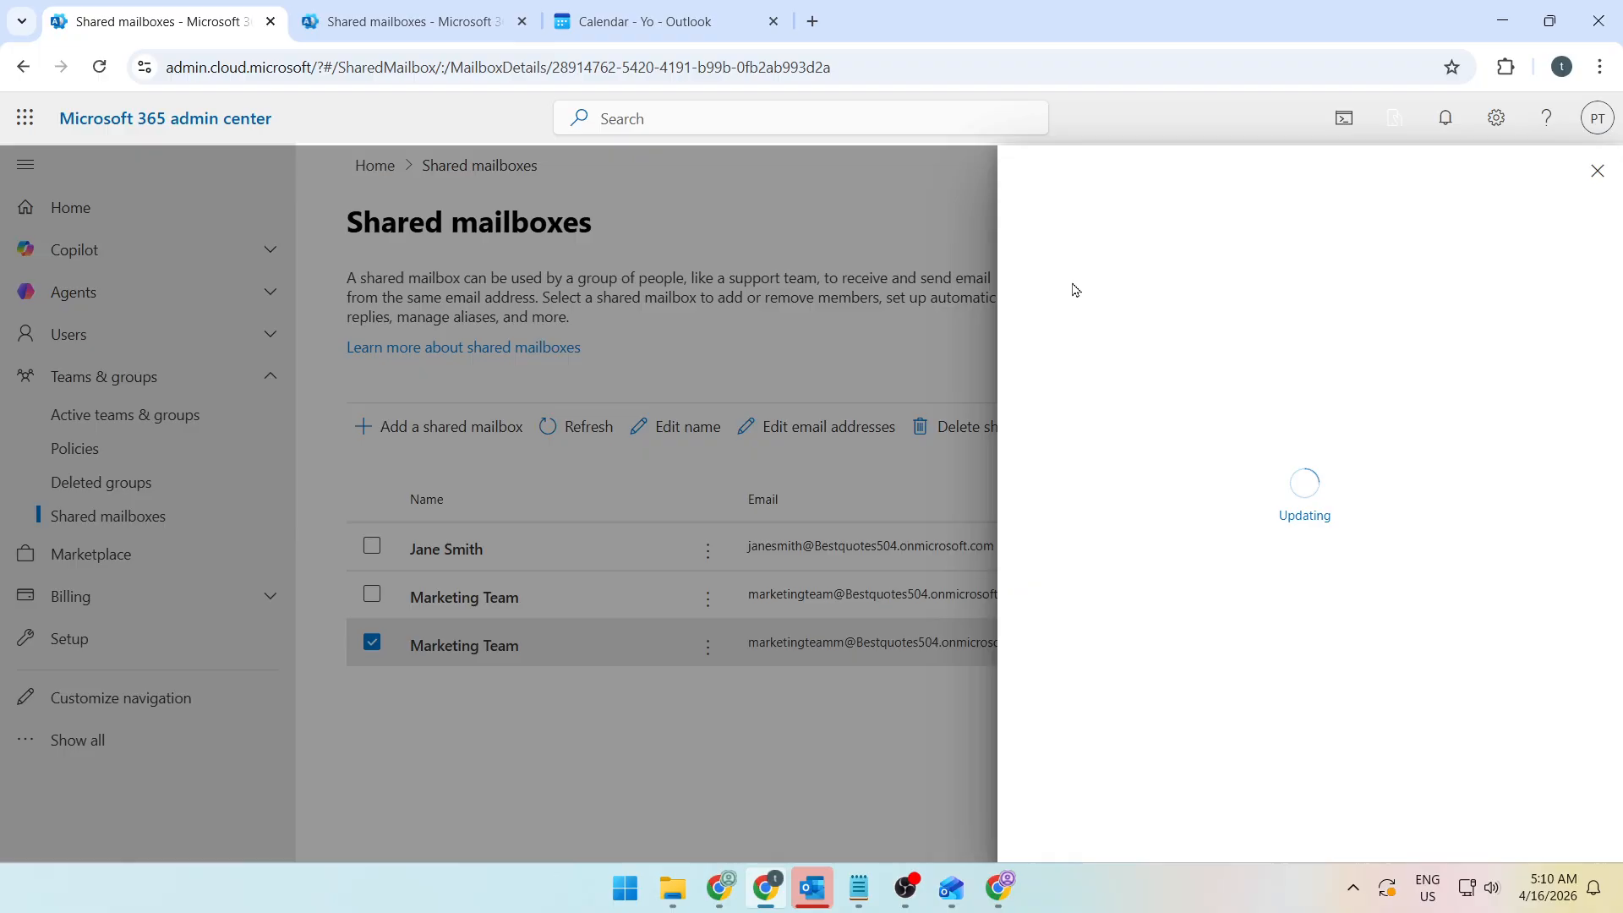
pyautogui.click(1026, 178)
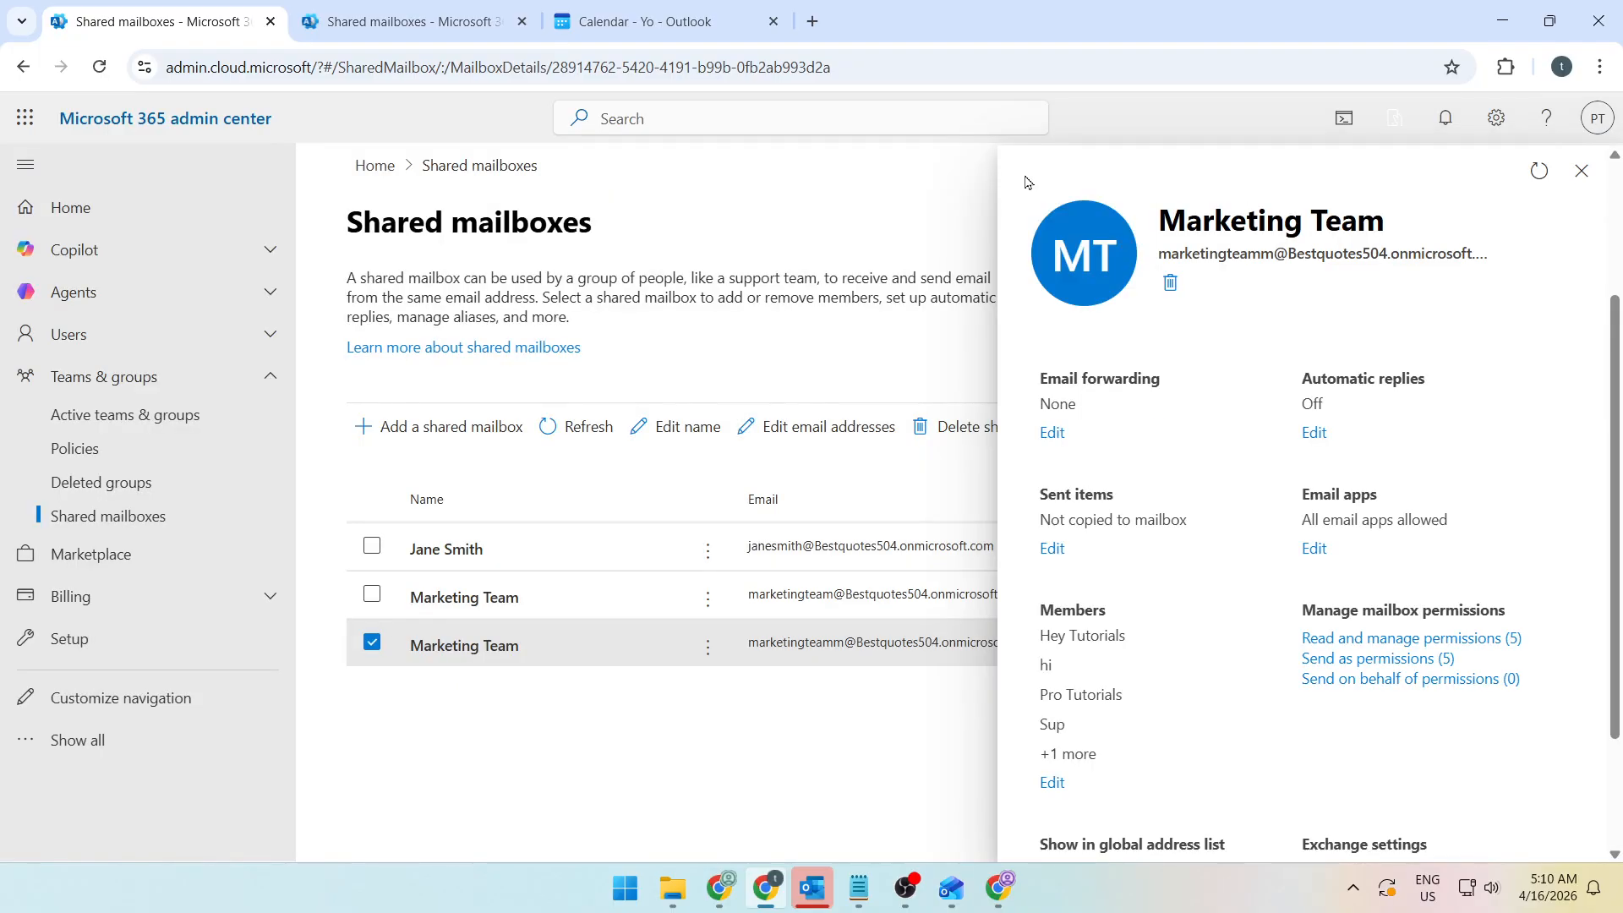
# - Review the Marketing Team mailbox's Send as permissions, selecting every listed user
pyautogui.moveTo(1294, 617); pyautogui.dragTo(1345, 664)
pyautogui.click(1344, 663)
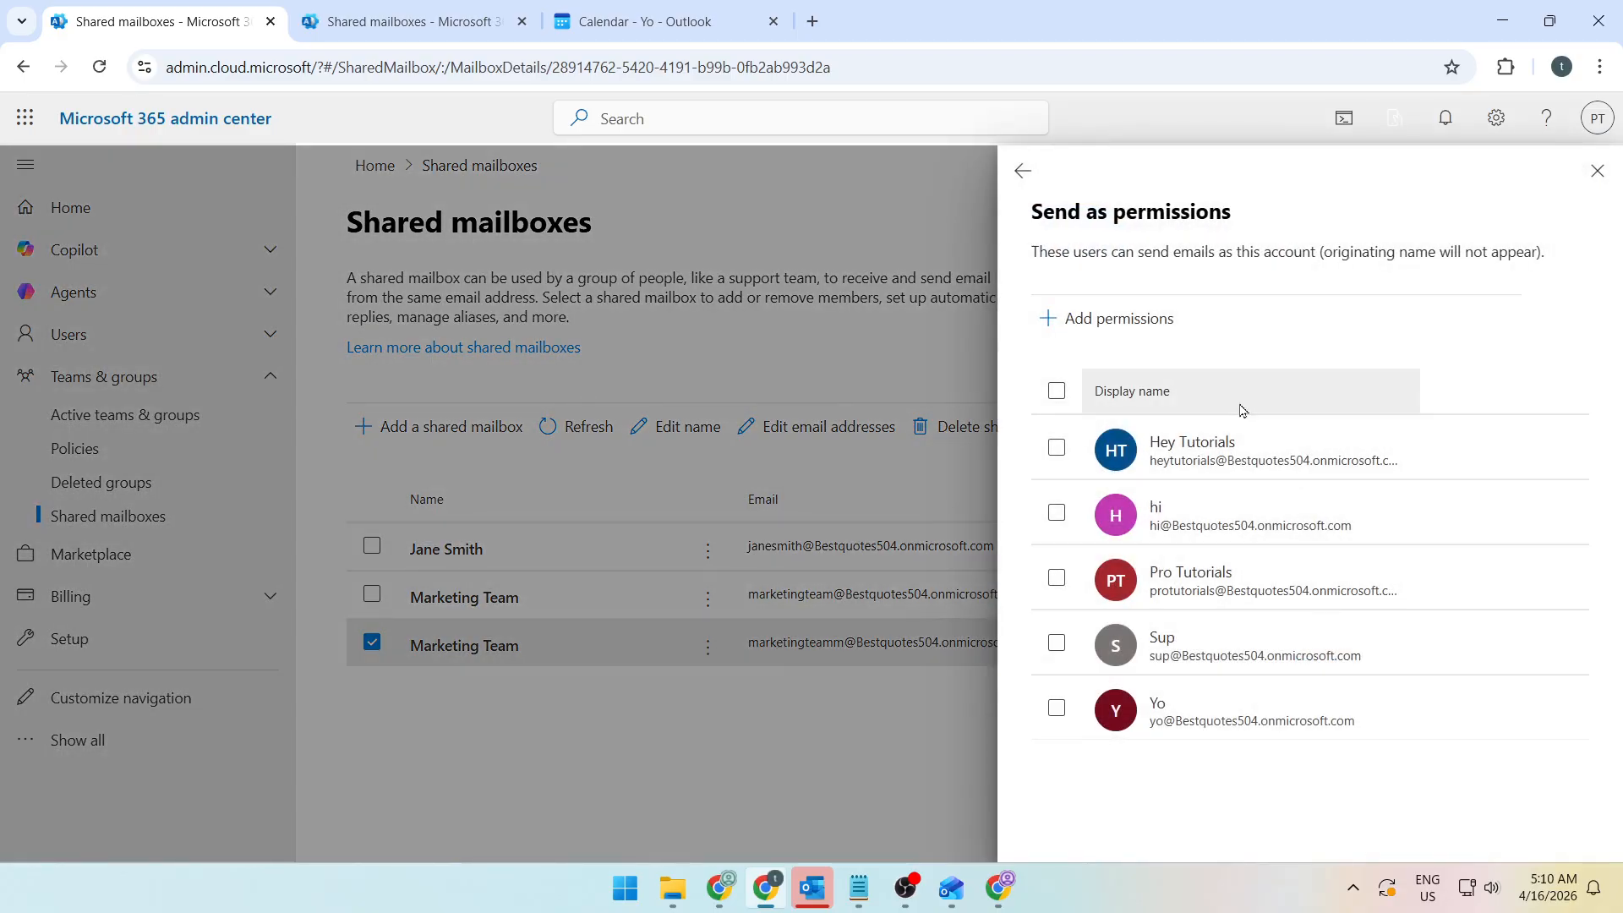
pyautogui.click(1057, 446)
pyautogui.click(1057, 512)
pyautogui.click(1057, 576)
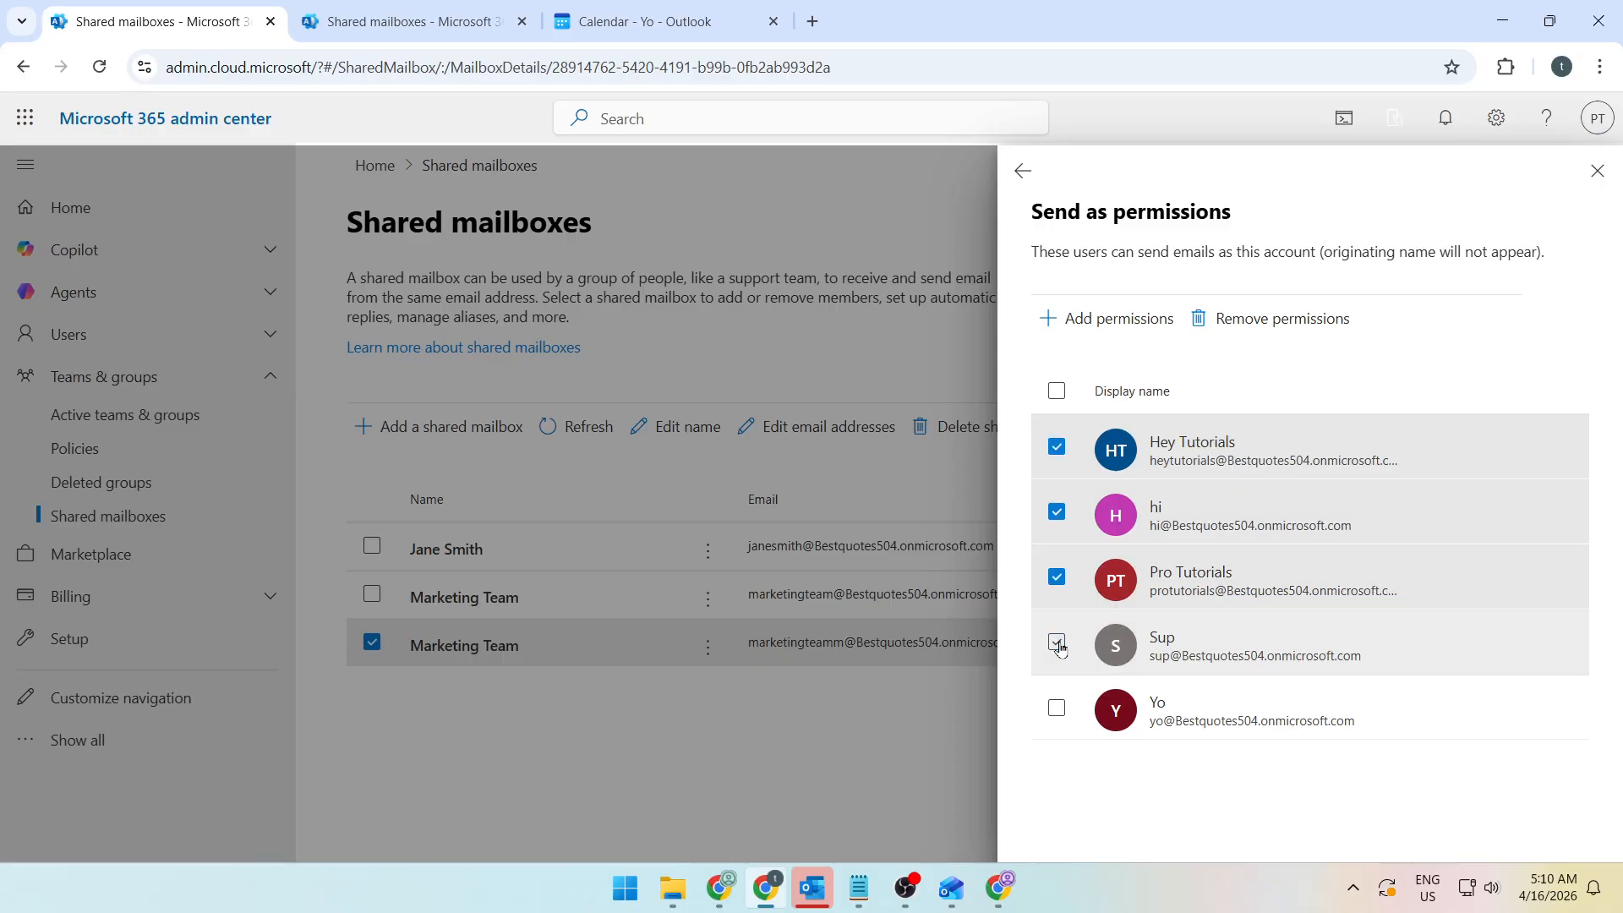
pyautogui.click(1057, 643)
pyautogui.click(1099, 715)
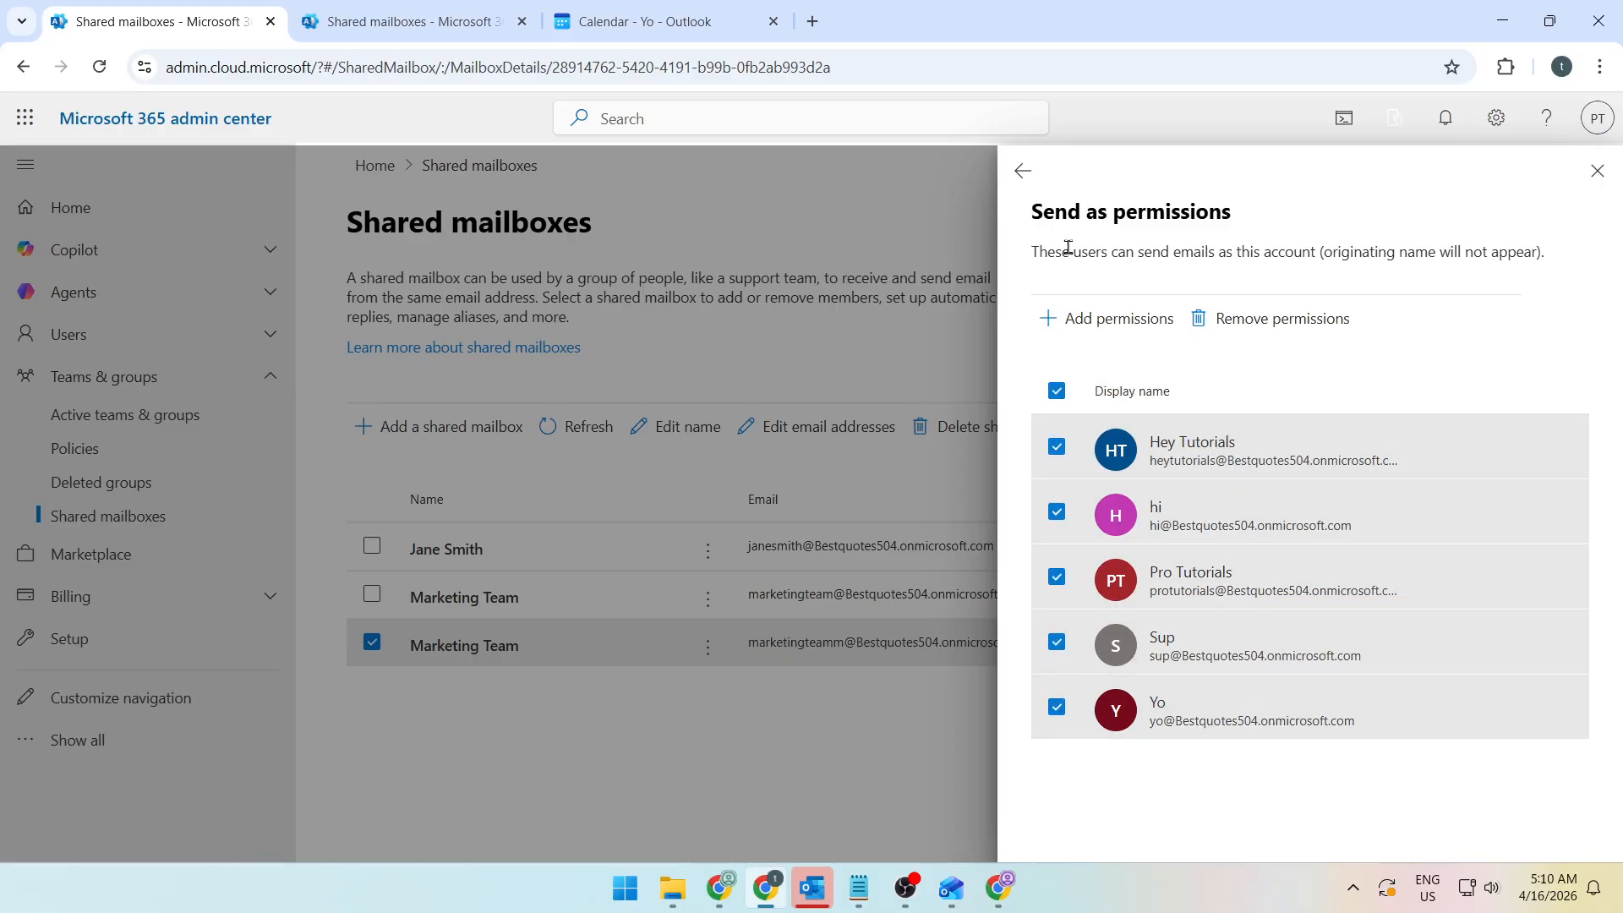
pyautogui.moveTo(1040, 251); pyautogui.dragTo(1310, 249)
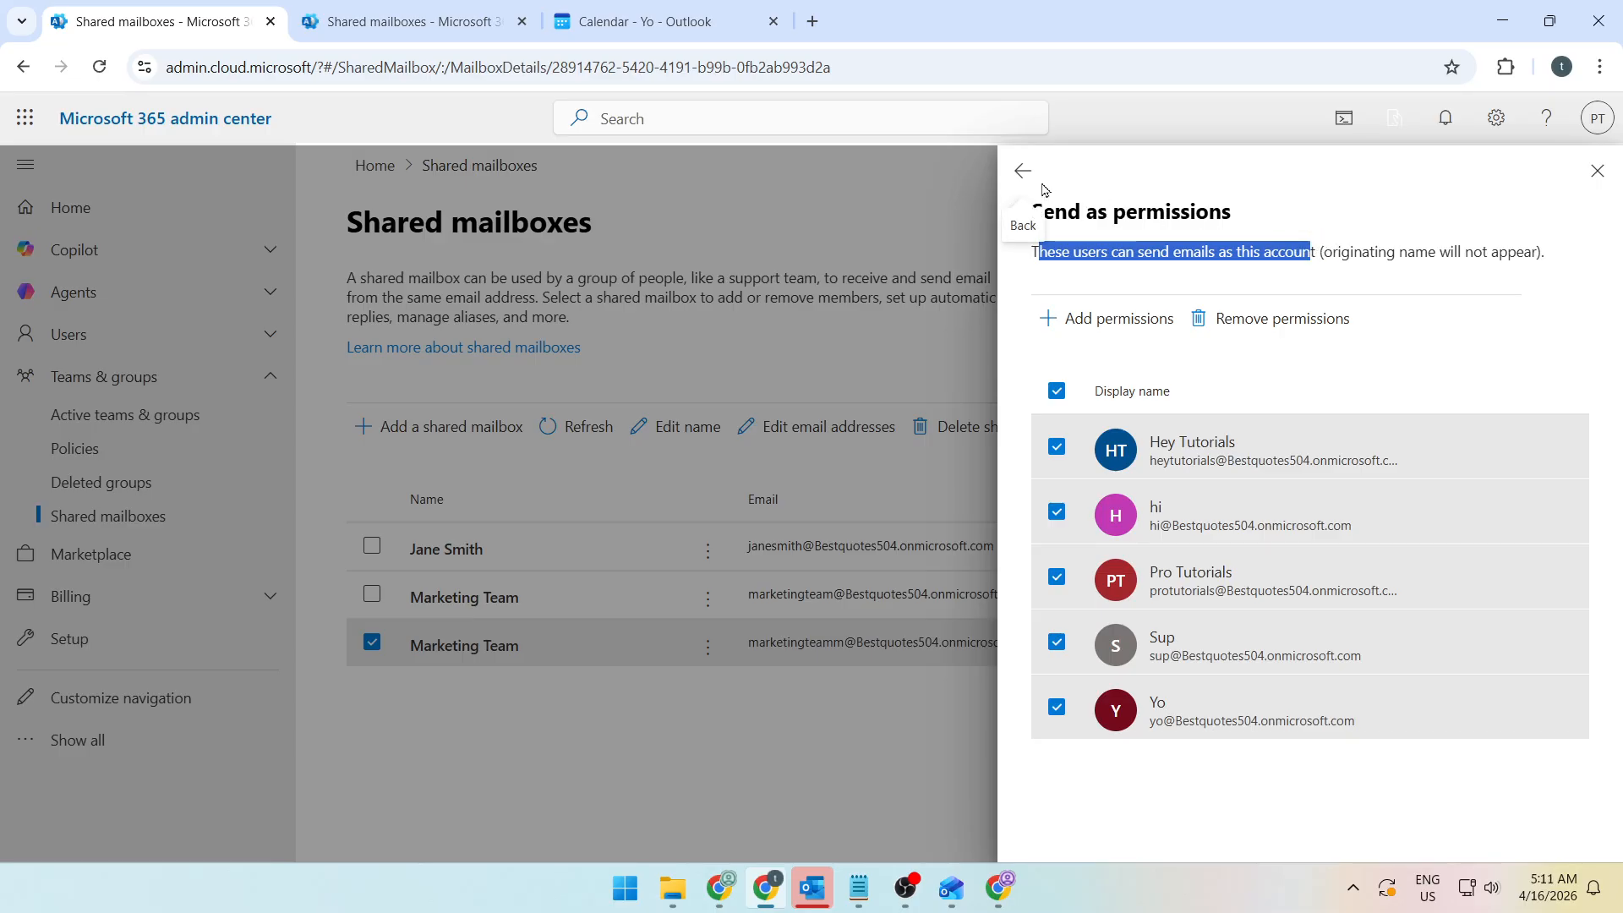
# - Switch to the Outlook calendar and check which account is signed in
pyautogui.click(697, 34)
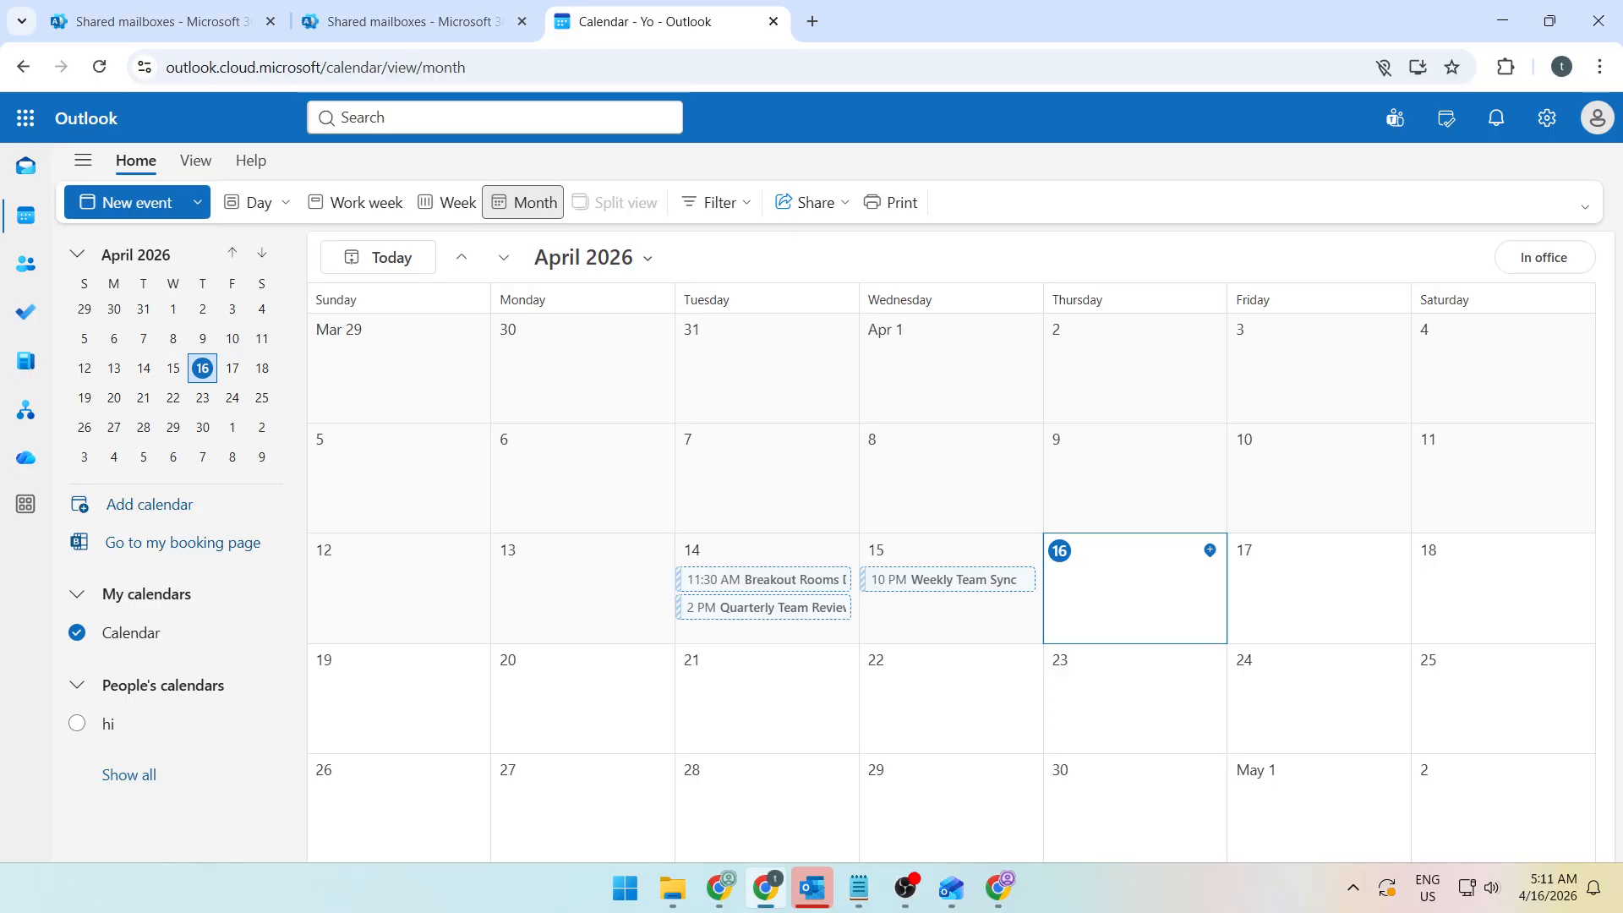
pyautogui.click(1597, 117)
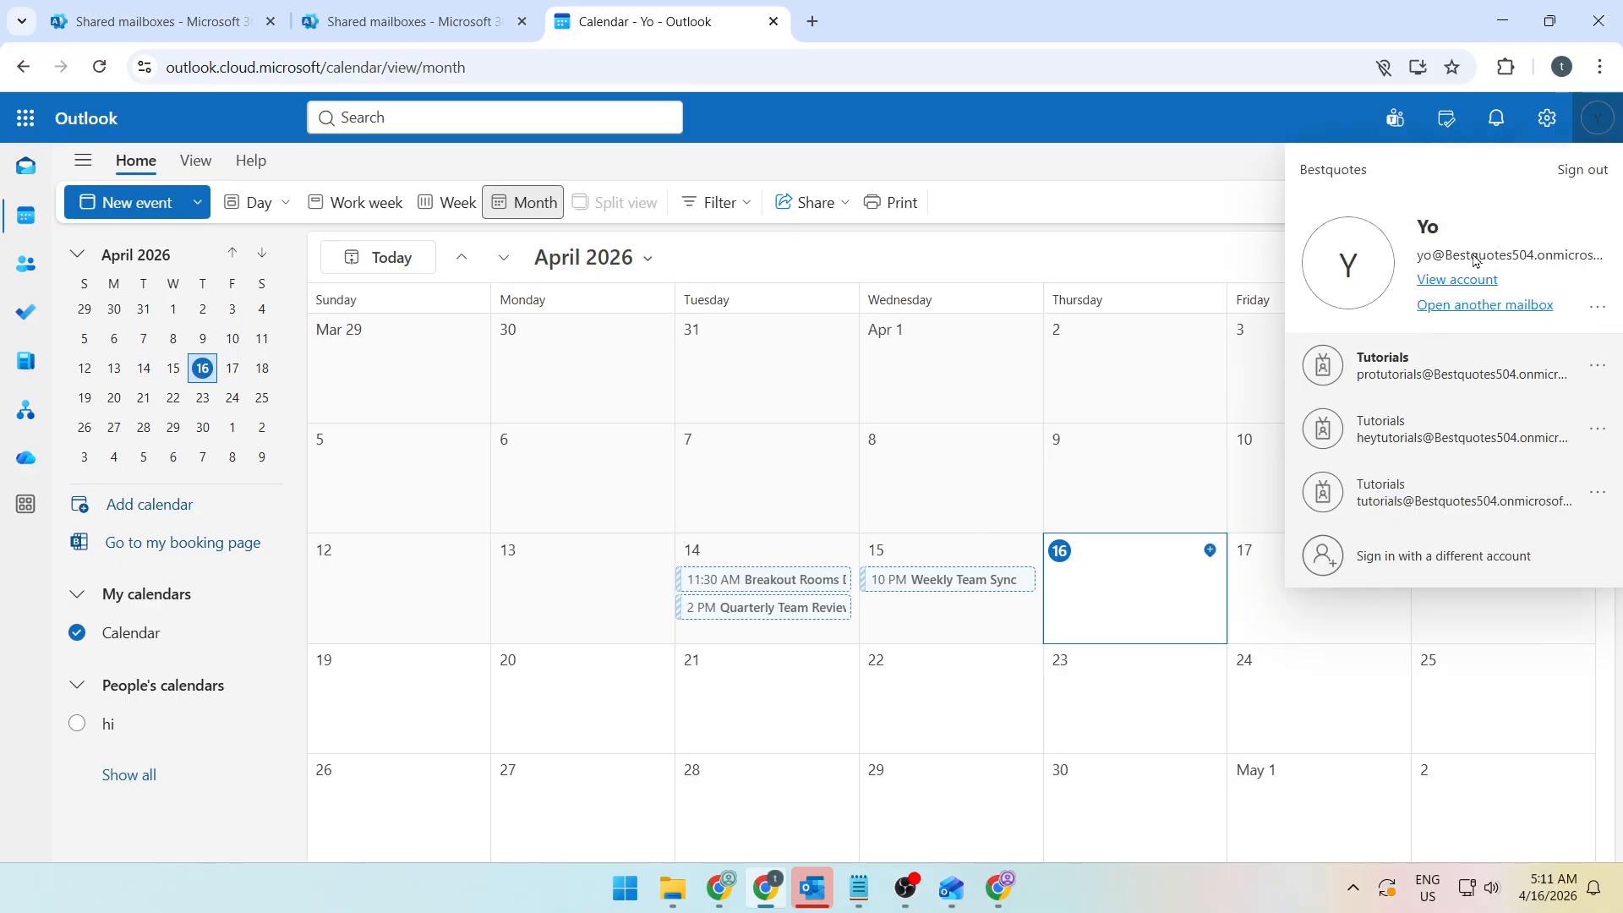
pyautogui.click(821, 123)
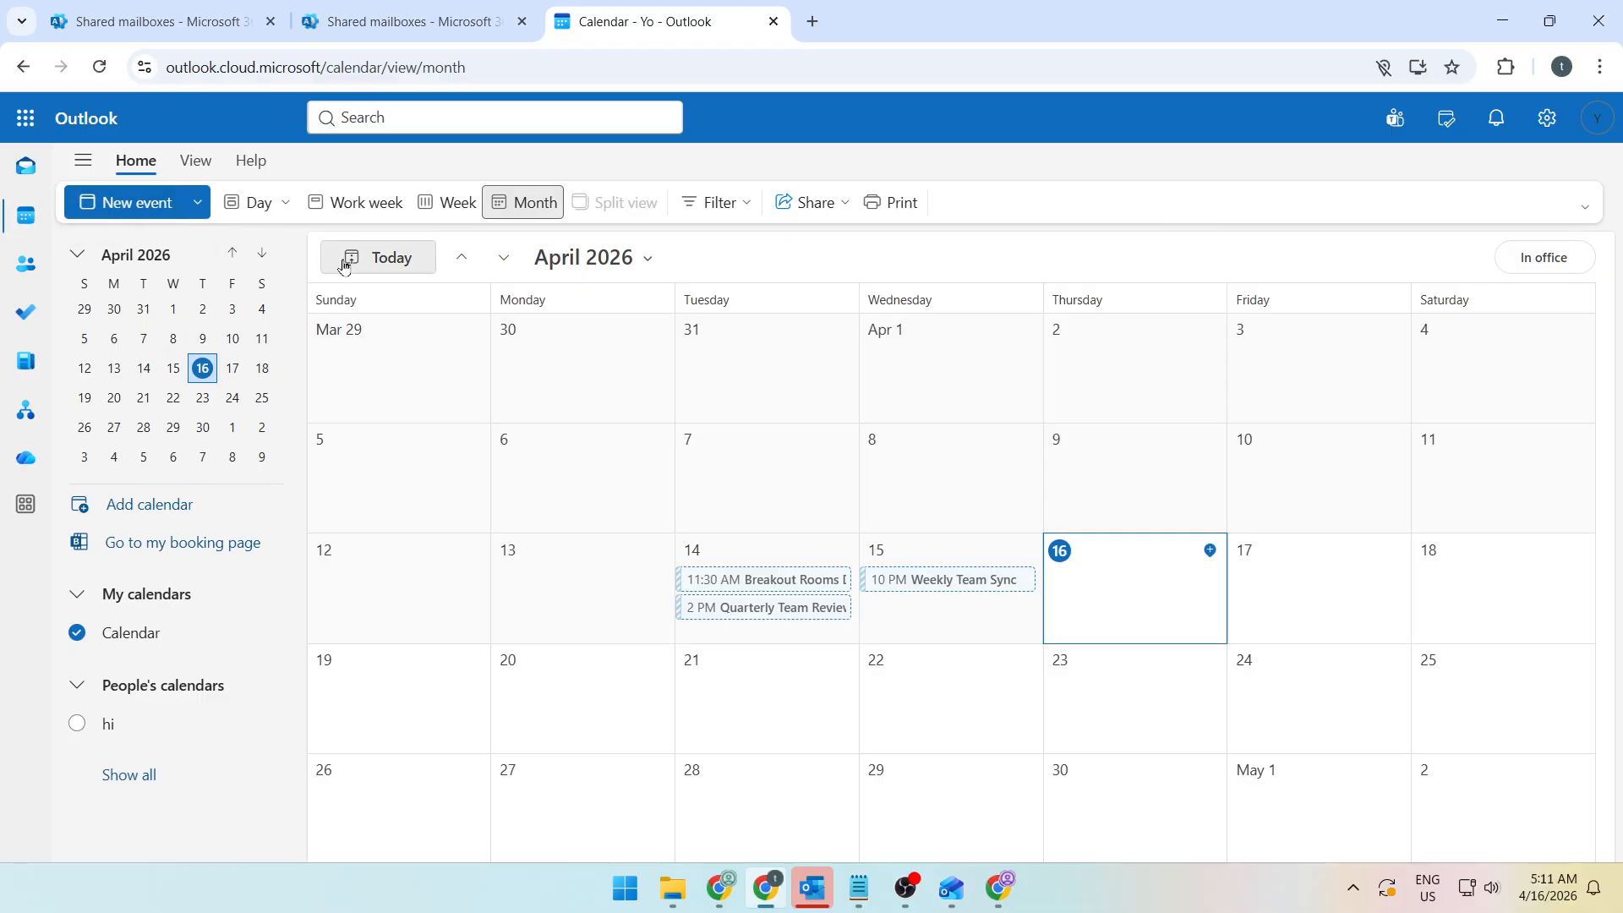
# - Start adding a calendar from the signed-in account's directory, search for "marketting" and select Marketing Team
pyautogui.click(184, 507)
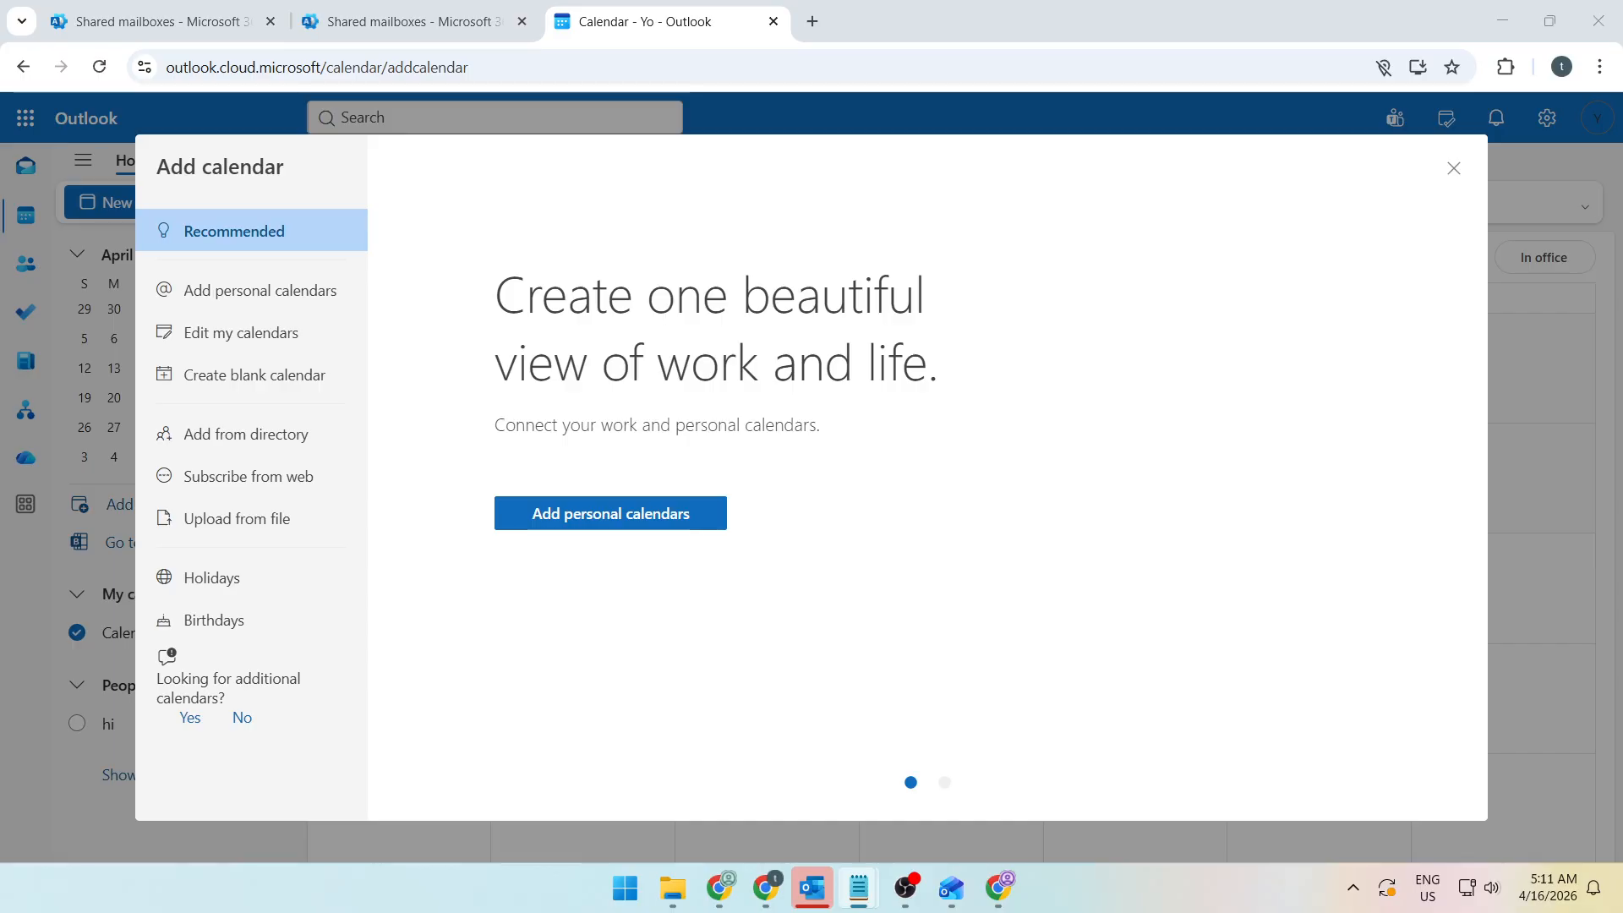
pyautogui.click(262, 436)
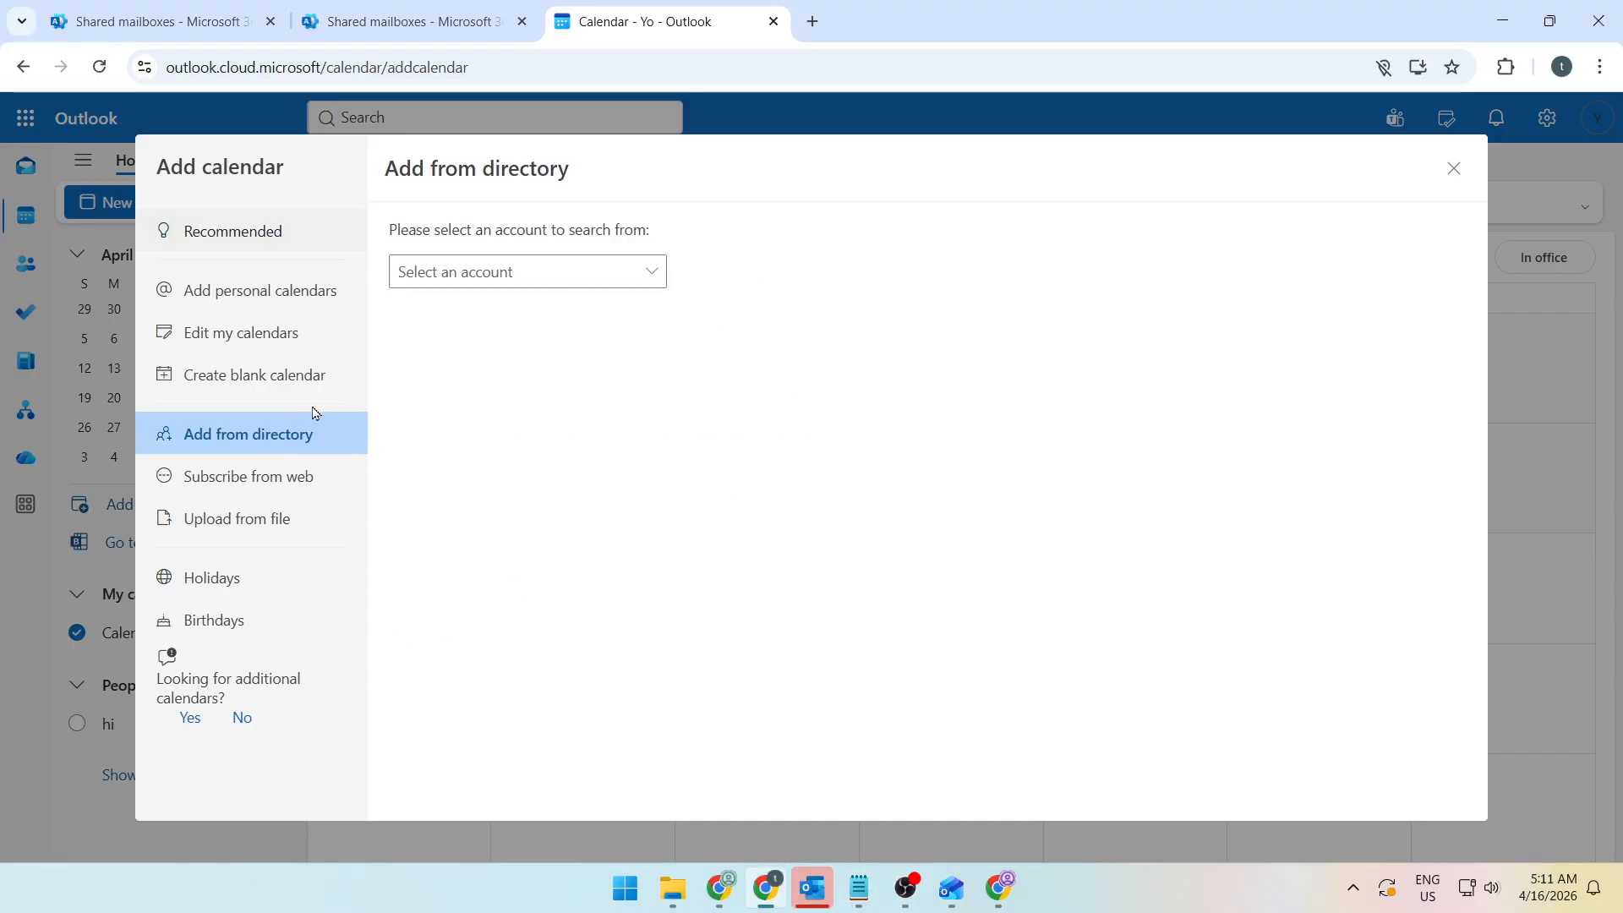
pyautogui.click(526, 279)
pyautogui.click(507, 308)
pyautogui.click(484, 396)
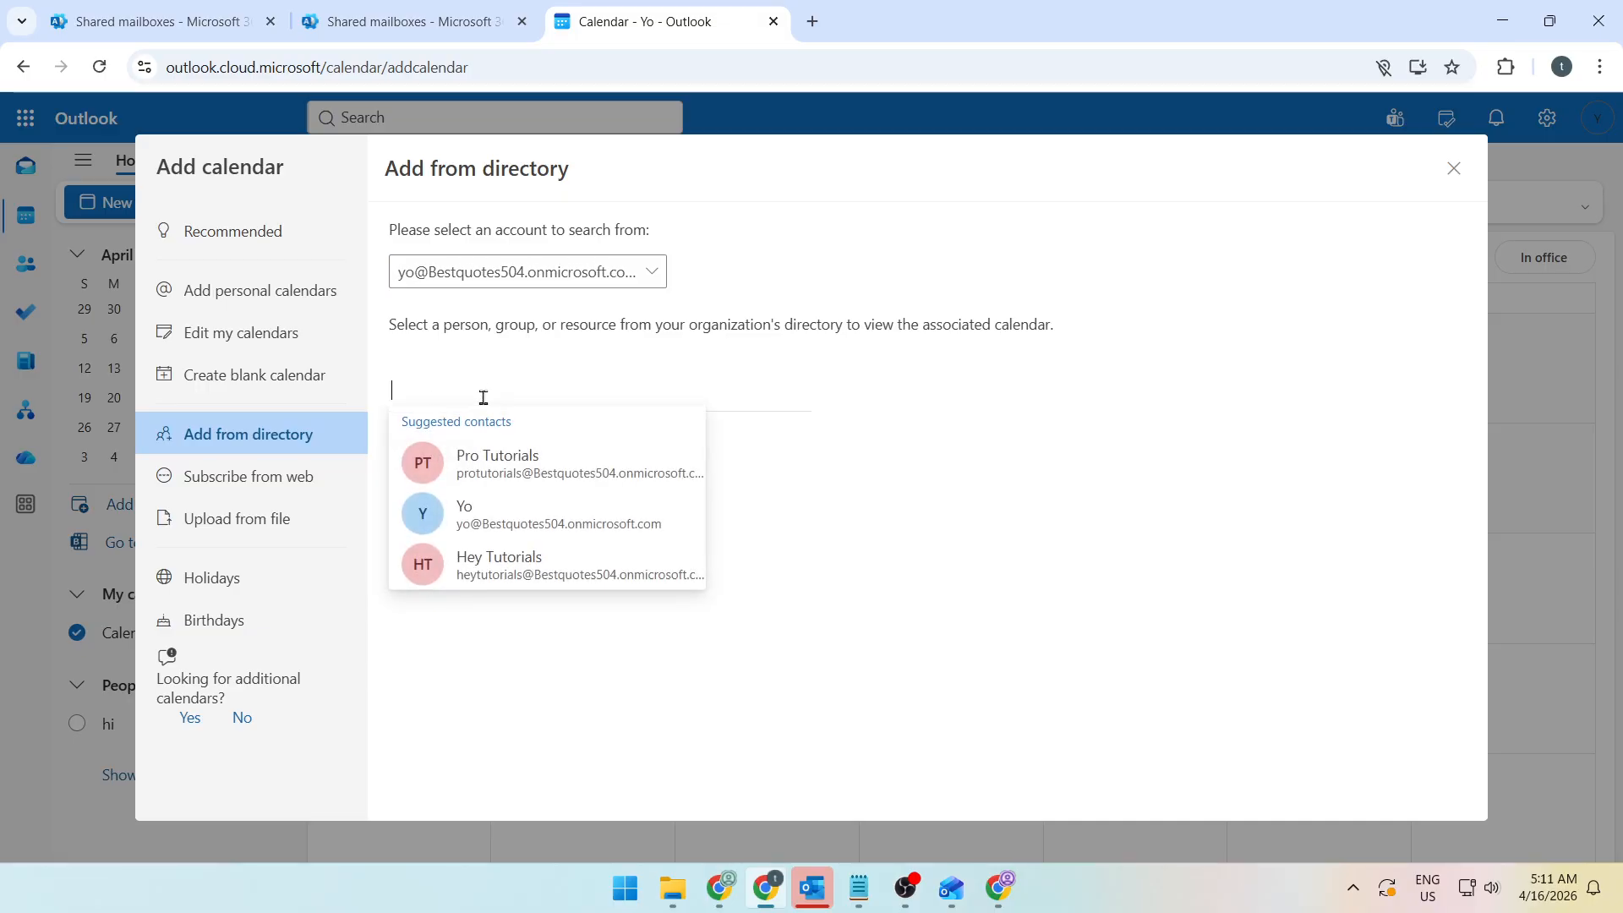
pyautogui.write('marketting')
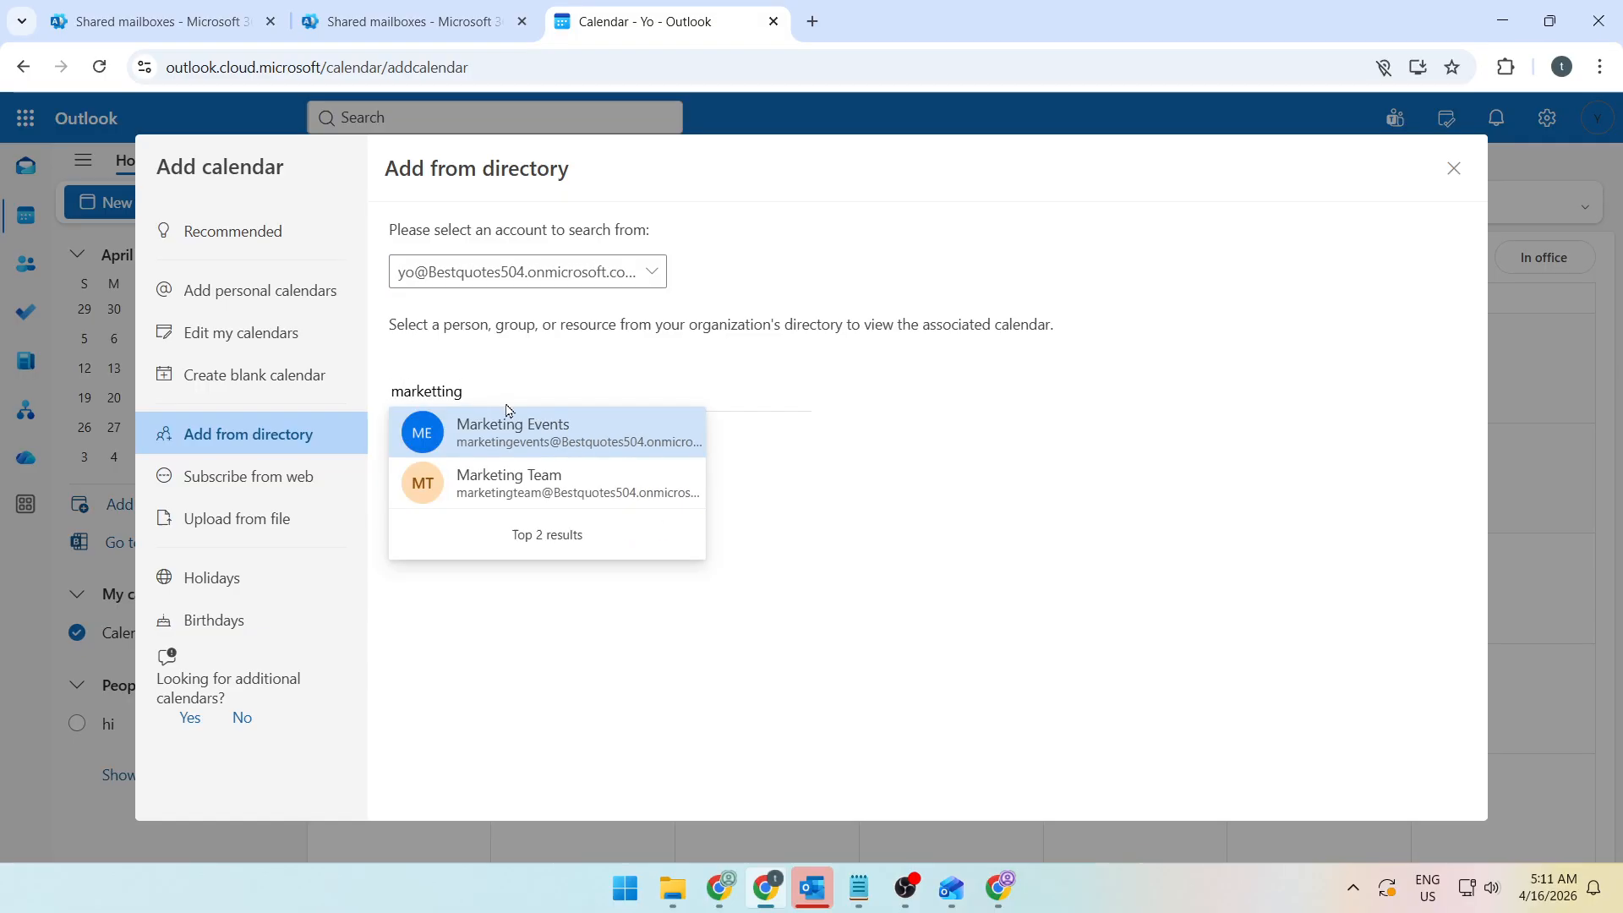
pyautogui.click(526, 477)
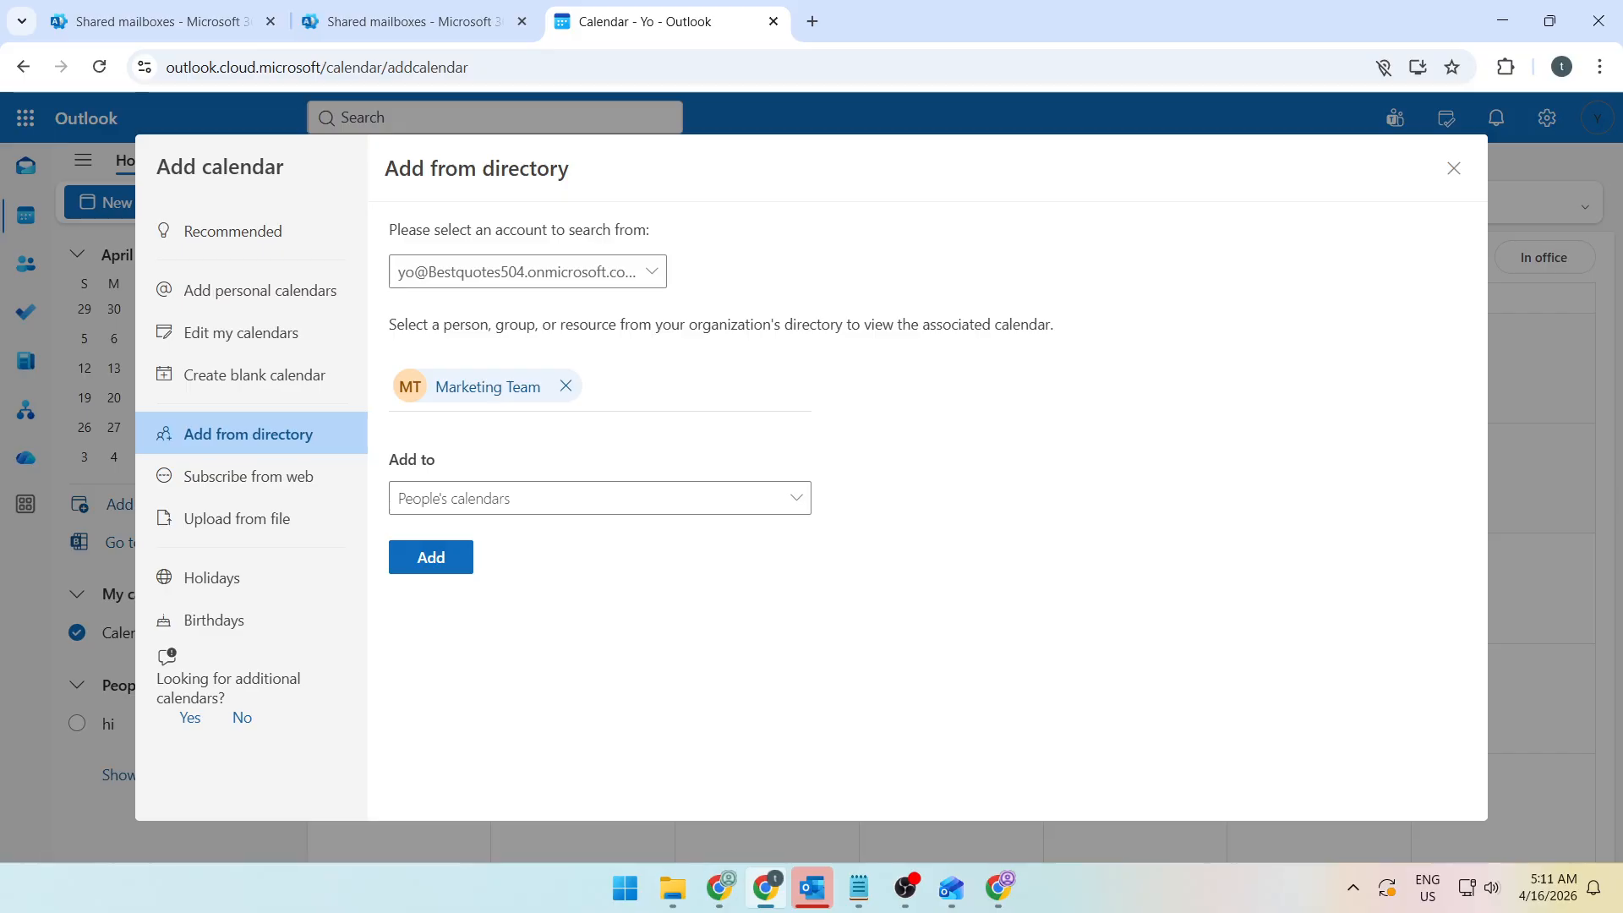
# - Add the selected Marketing Team calendar to the Other calendars group and close the Add calendar dialog
pyautogui.click(488, 508)
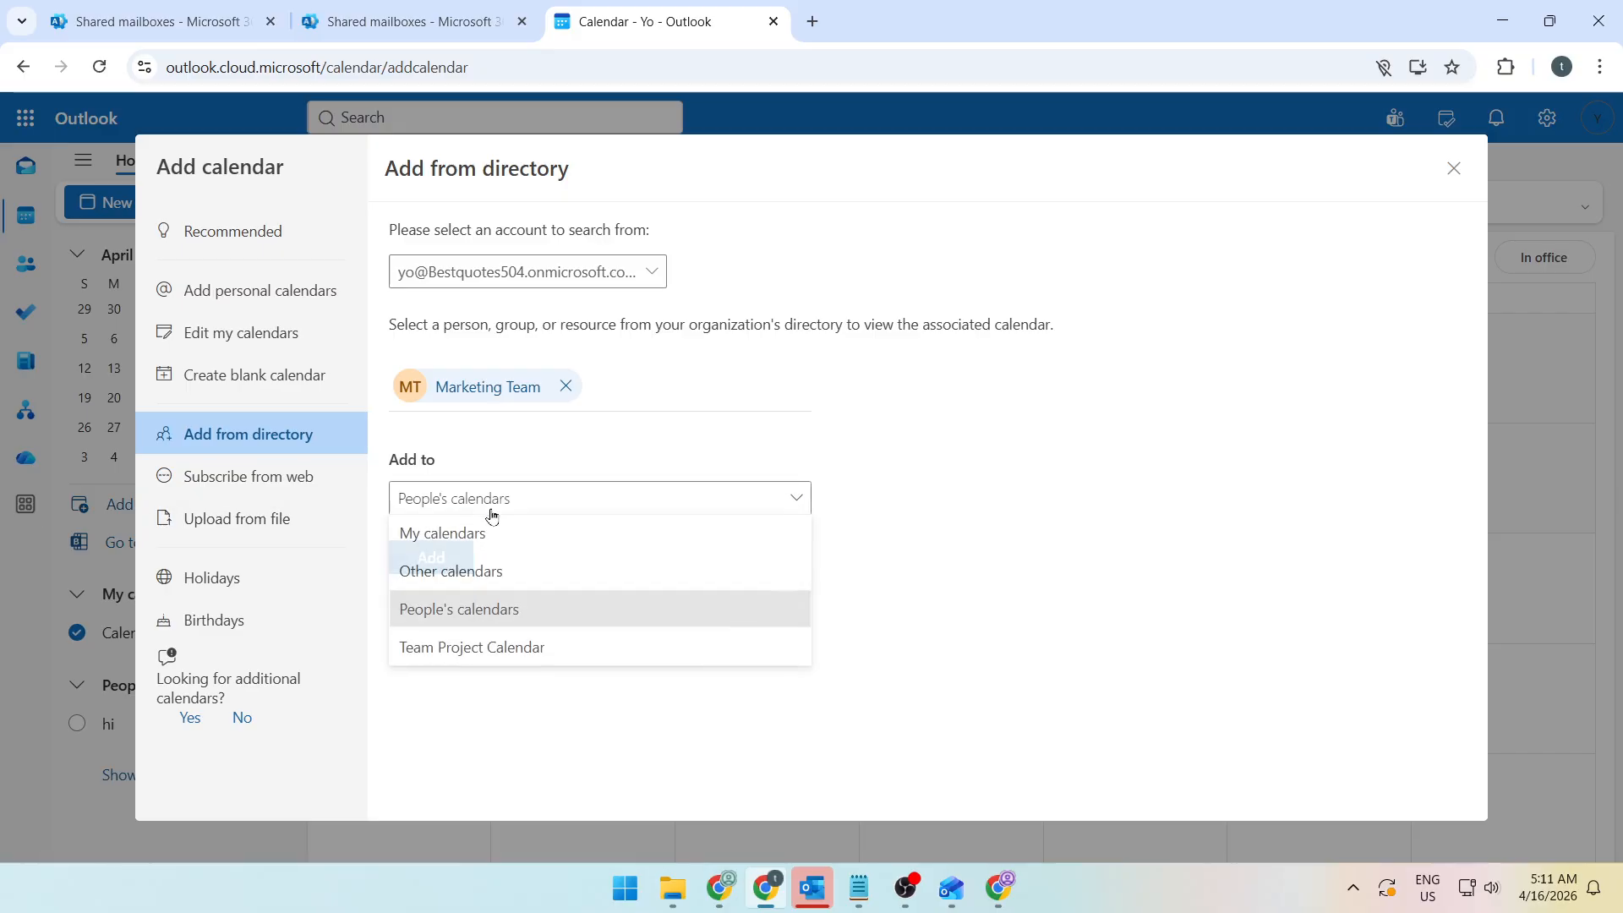
pyautogui.click(470, 580)
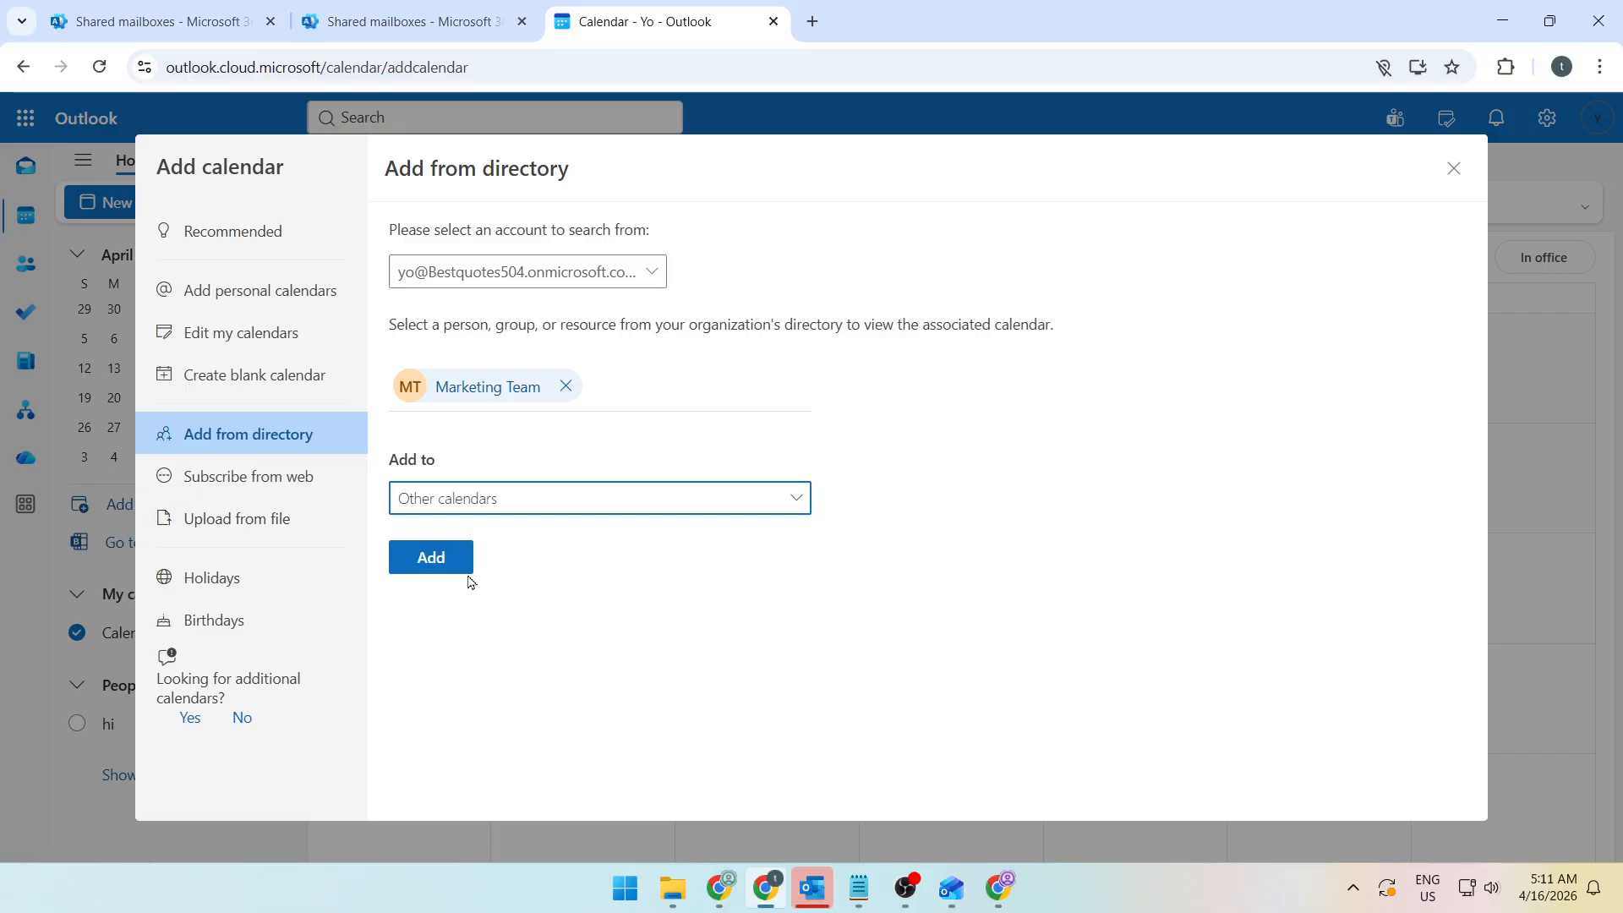
pyautogui.click(427, 561)
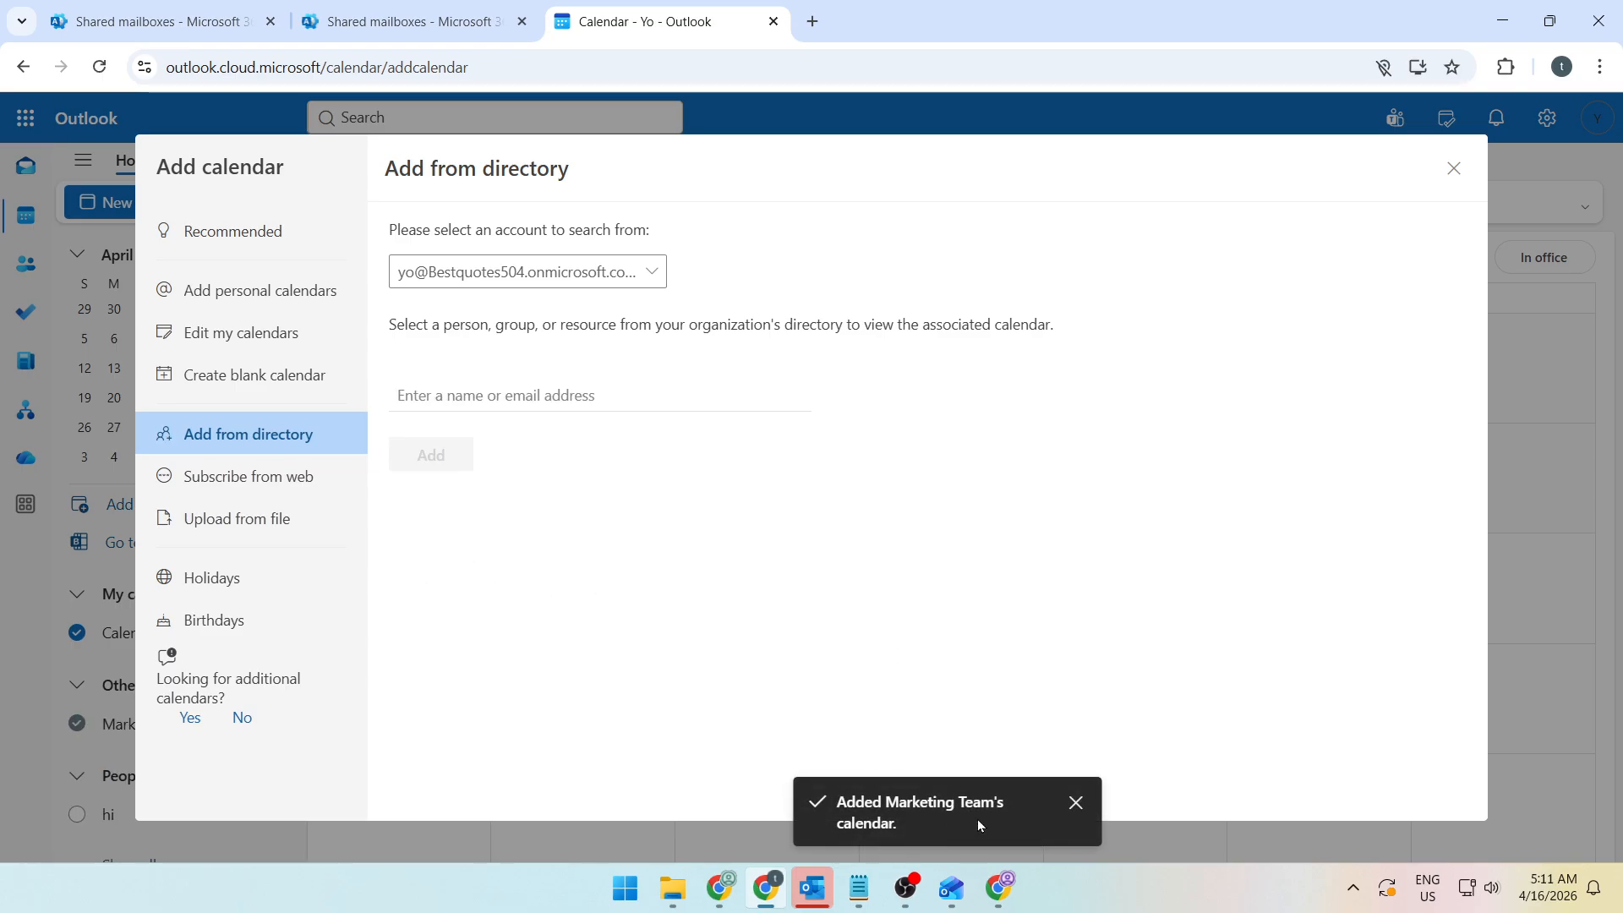
pyautogui.click(1454, 172)
# - Turn off the Marketing Team calendar, then show all calendars and turn it back on under Other calendars
pyautogui.scroll(-1, 172, 704)
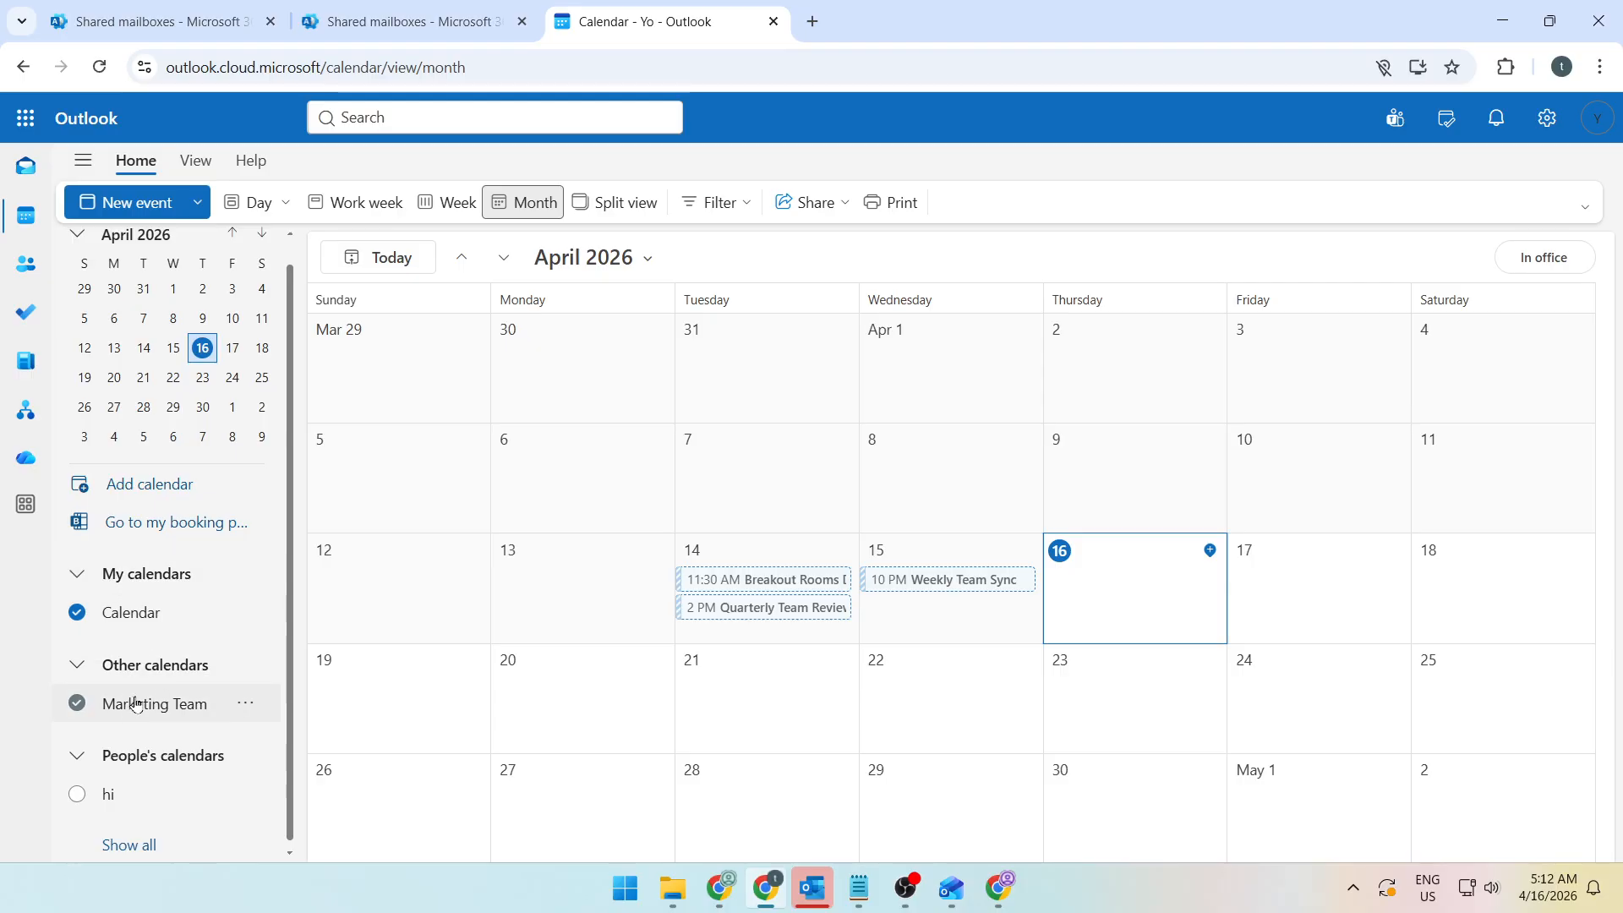
pyautogui.click(88, 706)
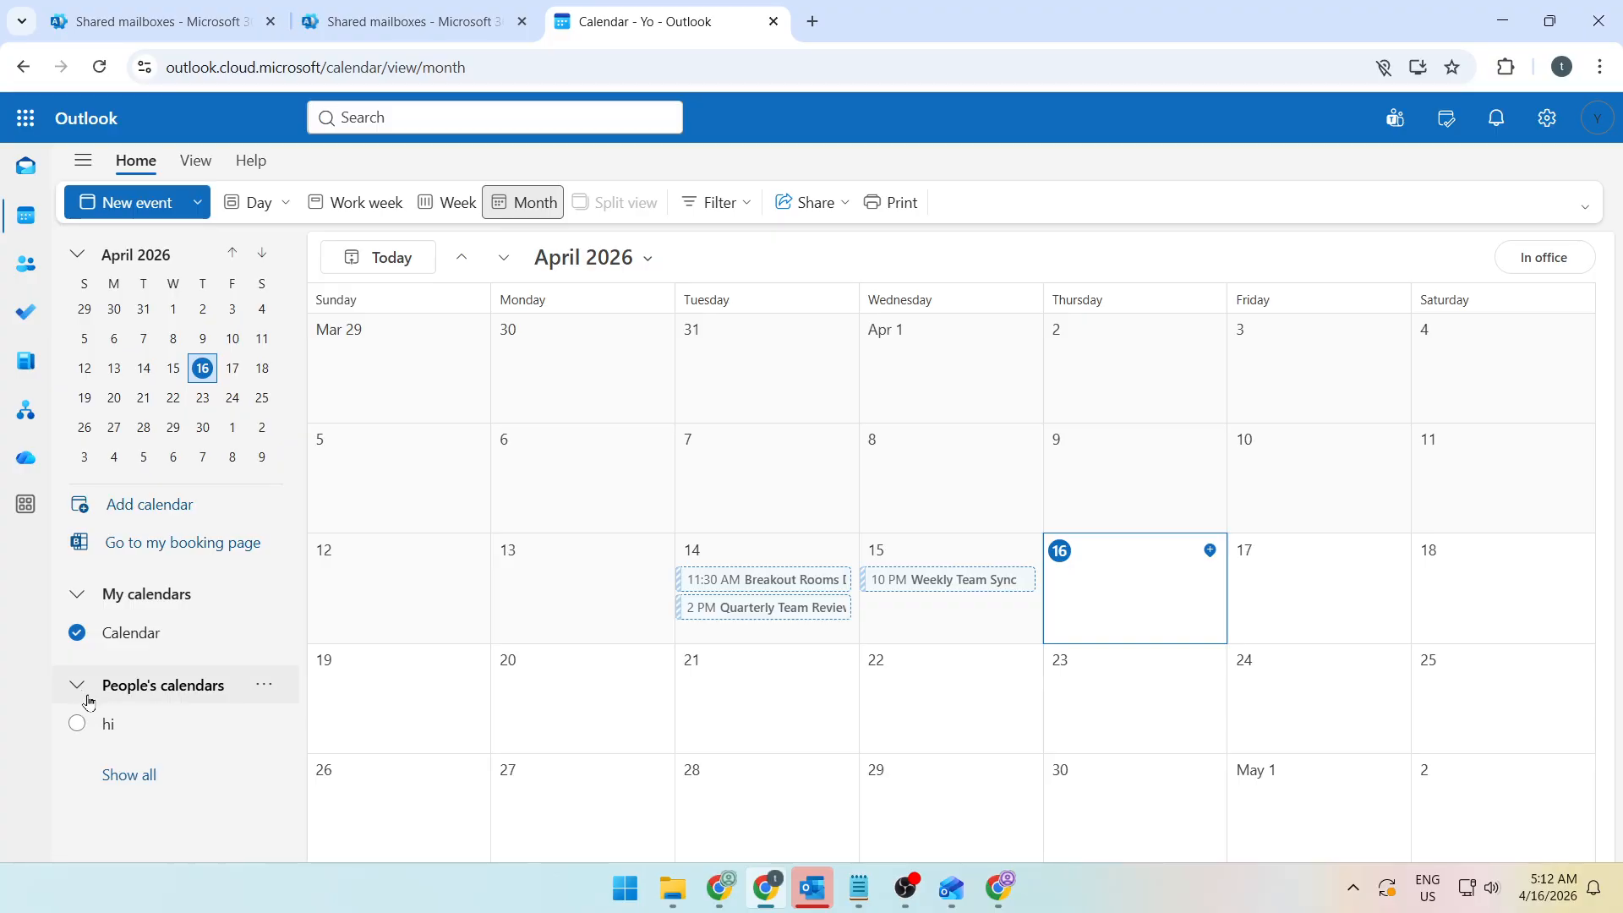
pyautogui.click(129, 774)
pyautogui.scroll(-3, 84, 725)
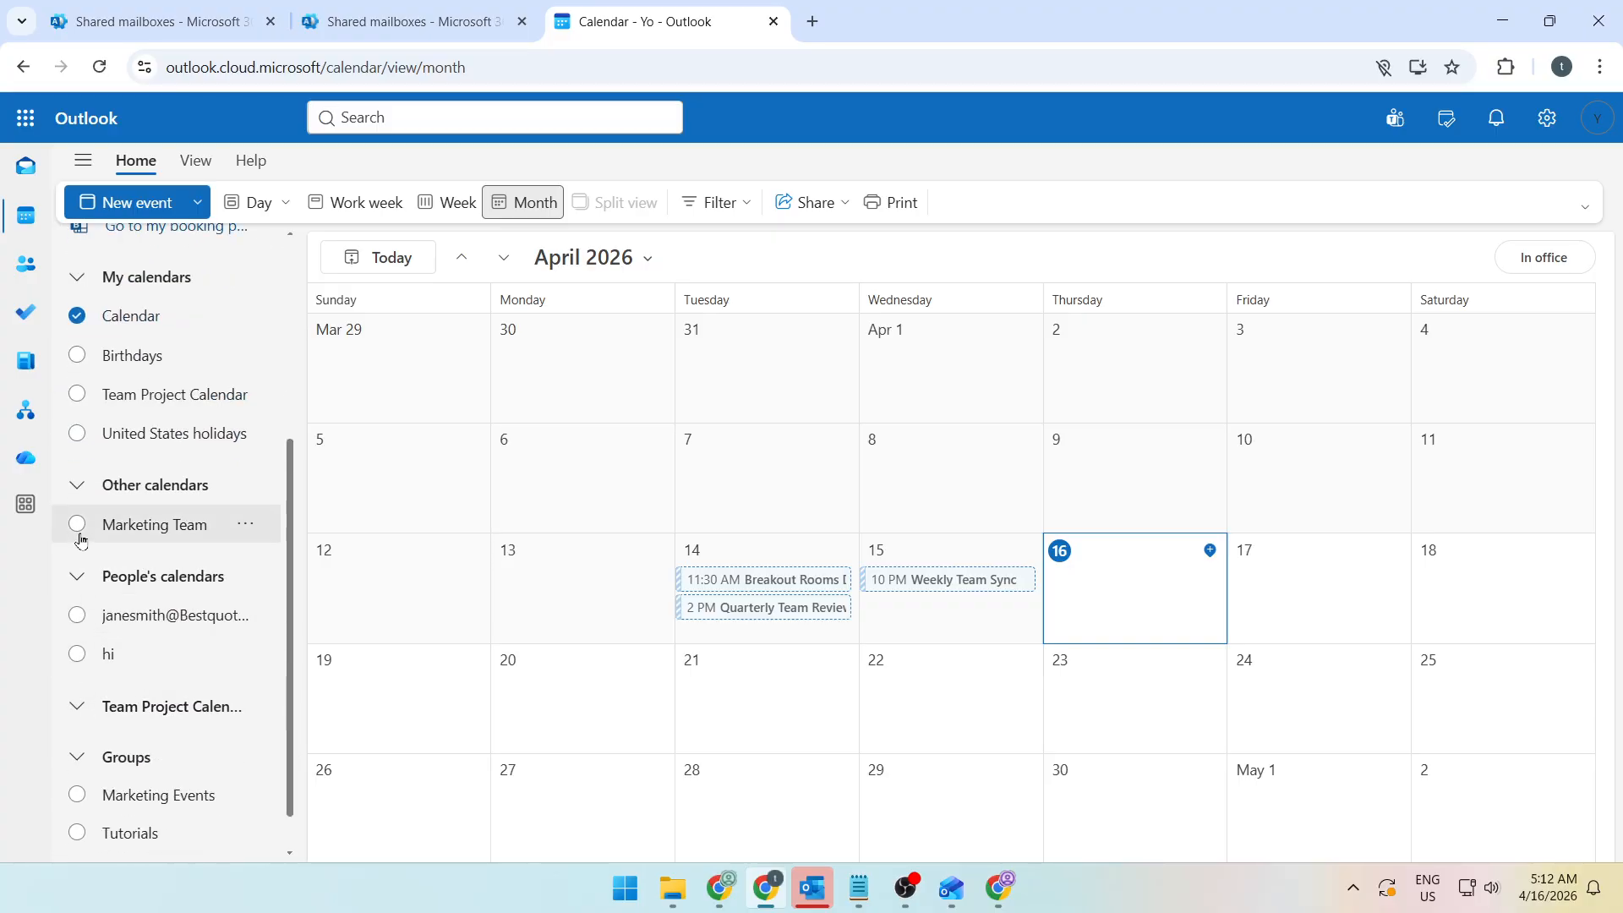
pyautogui.click(80, 536)
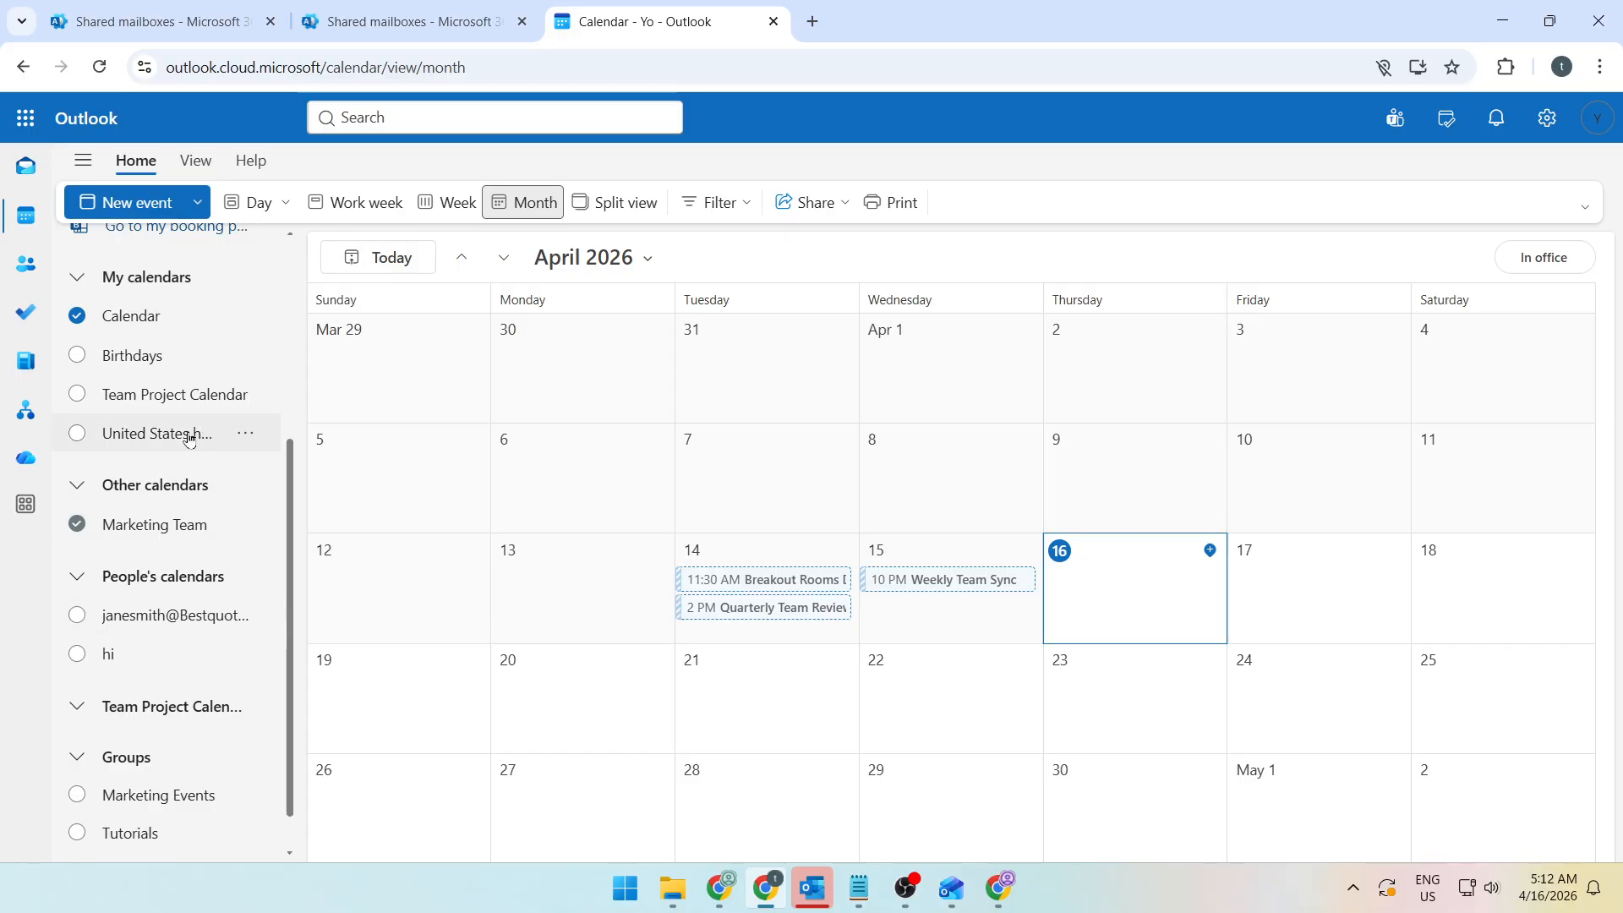
# - Hide the personal Calendar under My calendars so only Marketing Team is shown, and select April 16 in the month view
pyautogui.click(78, 318)
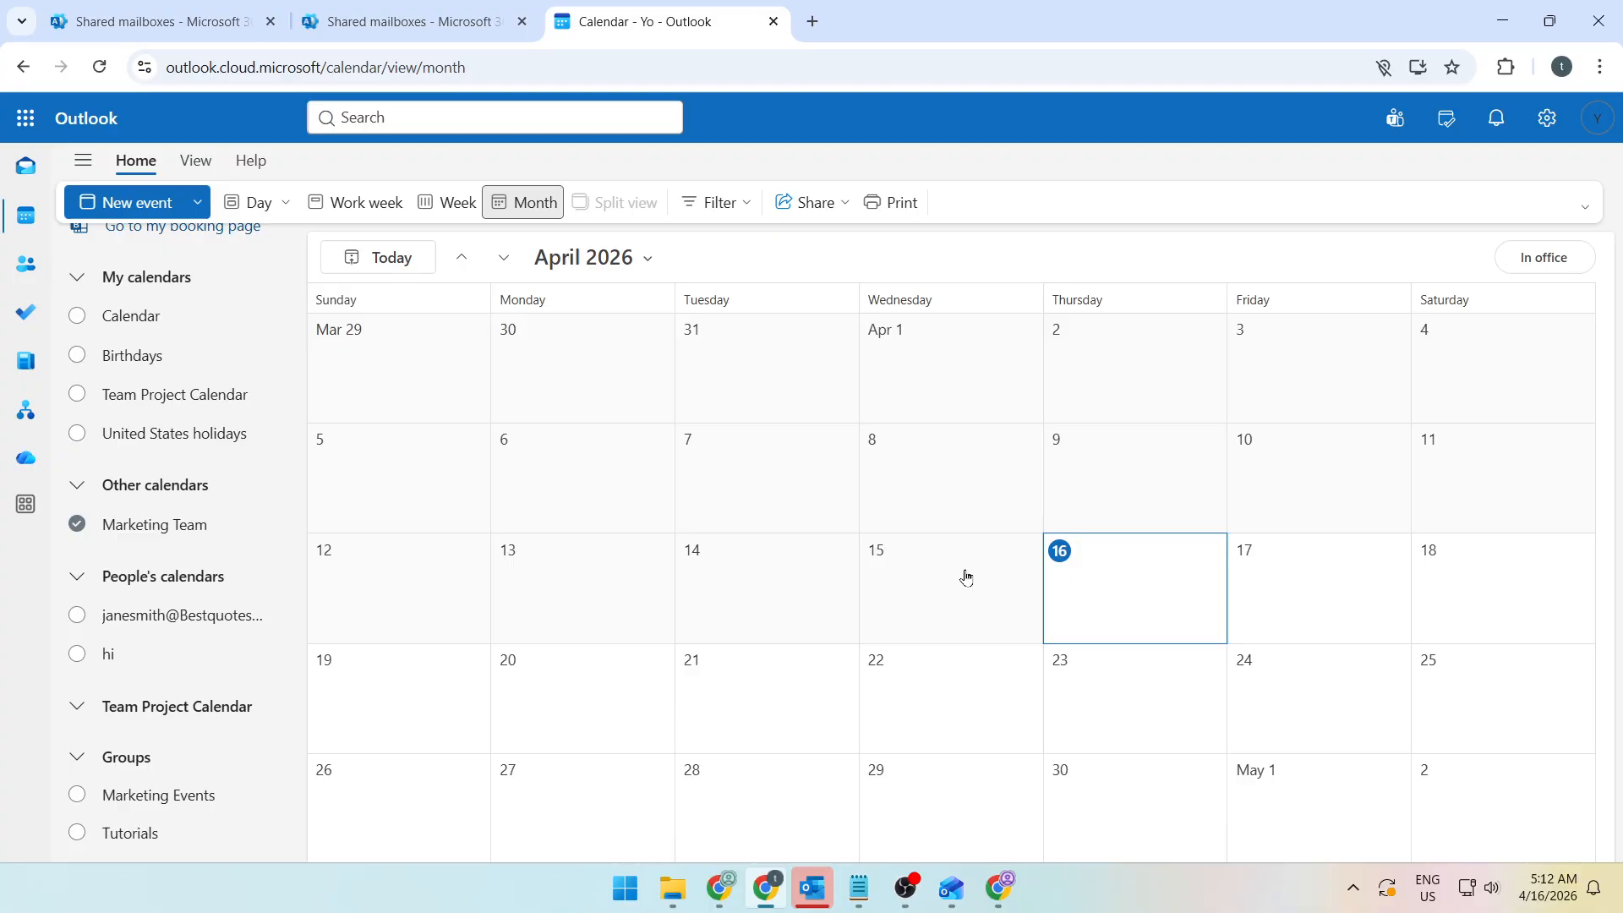
pyautogui.click(1006, 579)
pyautogui.click(1130, 587)
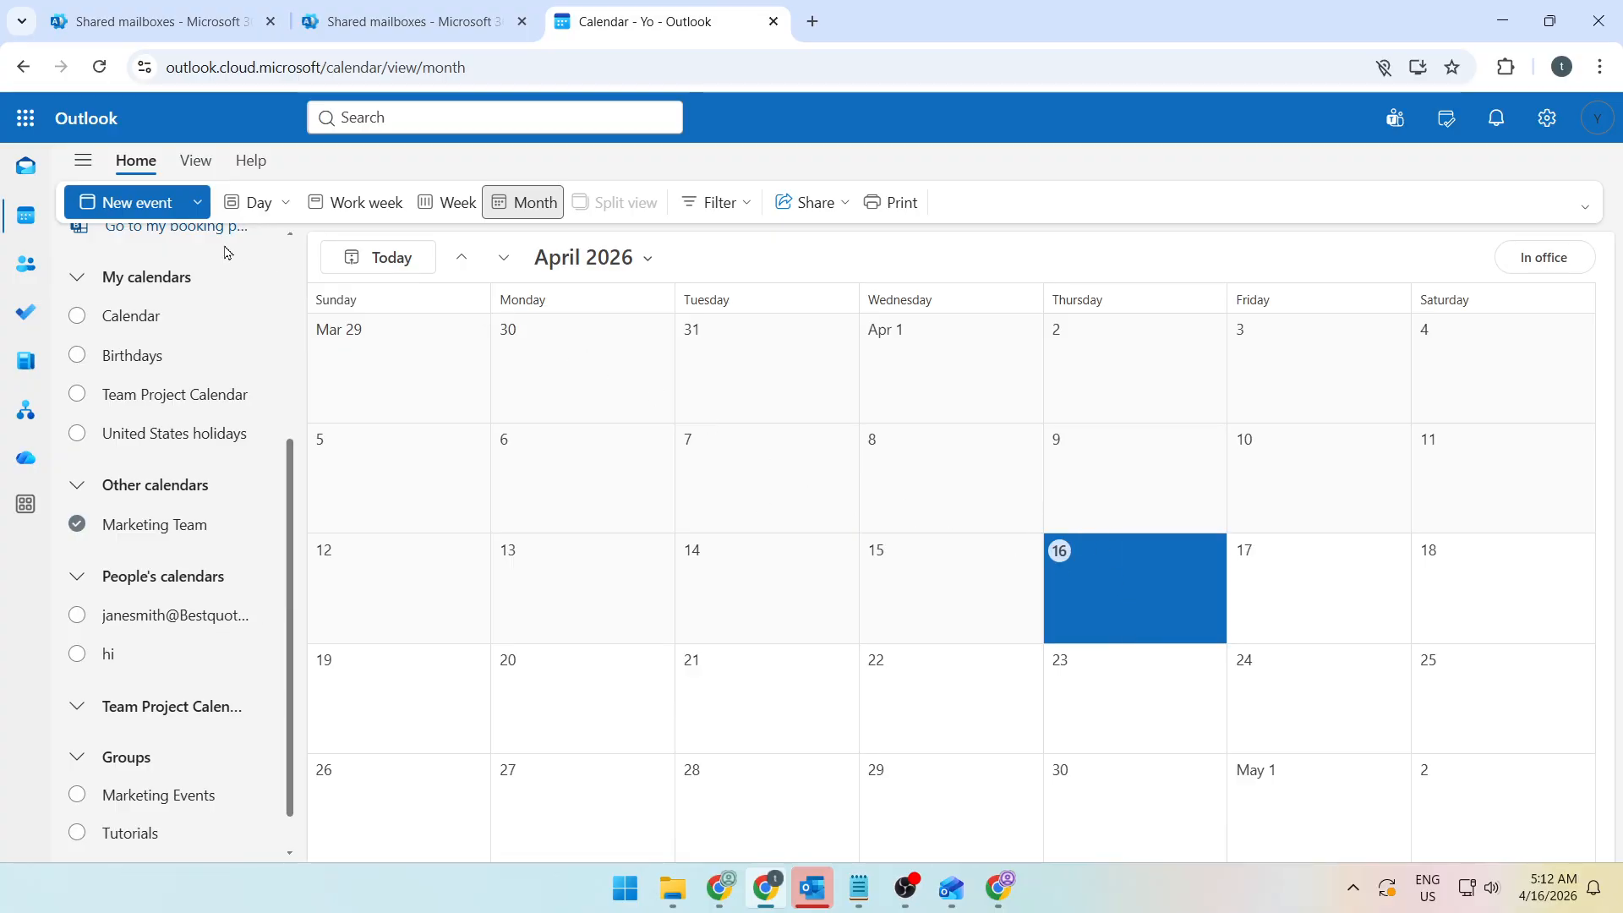
# - Start a new event in the Marketing Team calendar and title it "Weekly Team Sync"
pyautogui.click(127, 202)
pyautogui.click(376, 259)
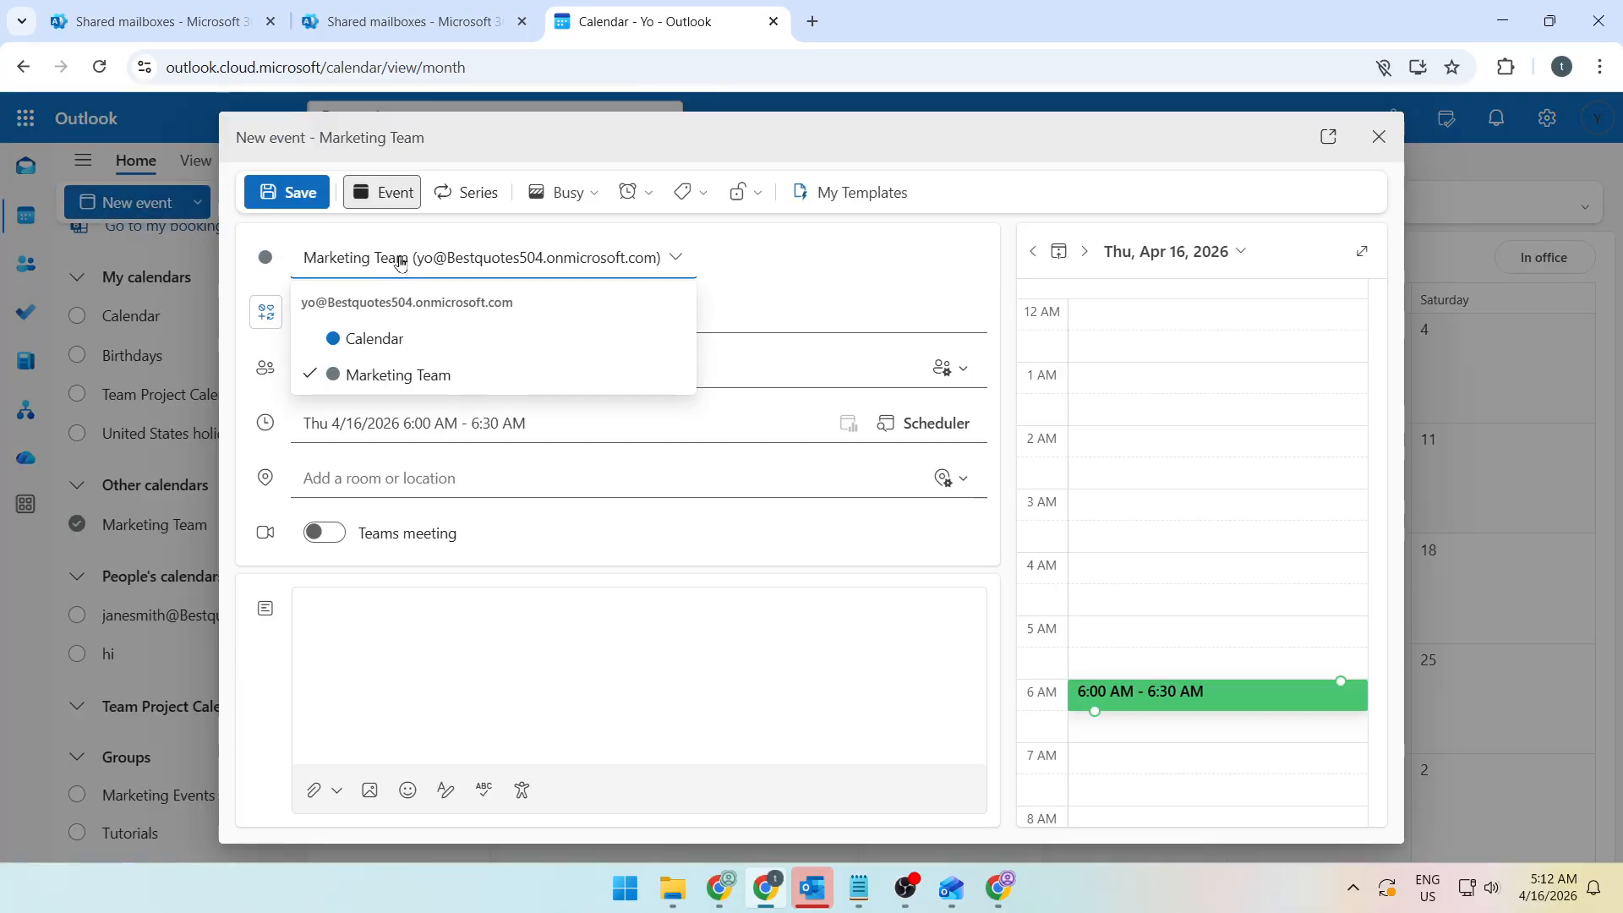
pyautogui.click(384, 364)
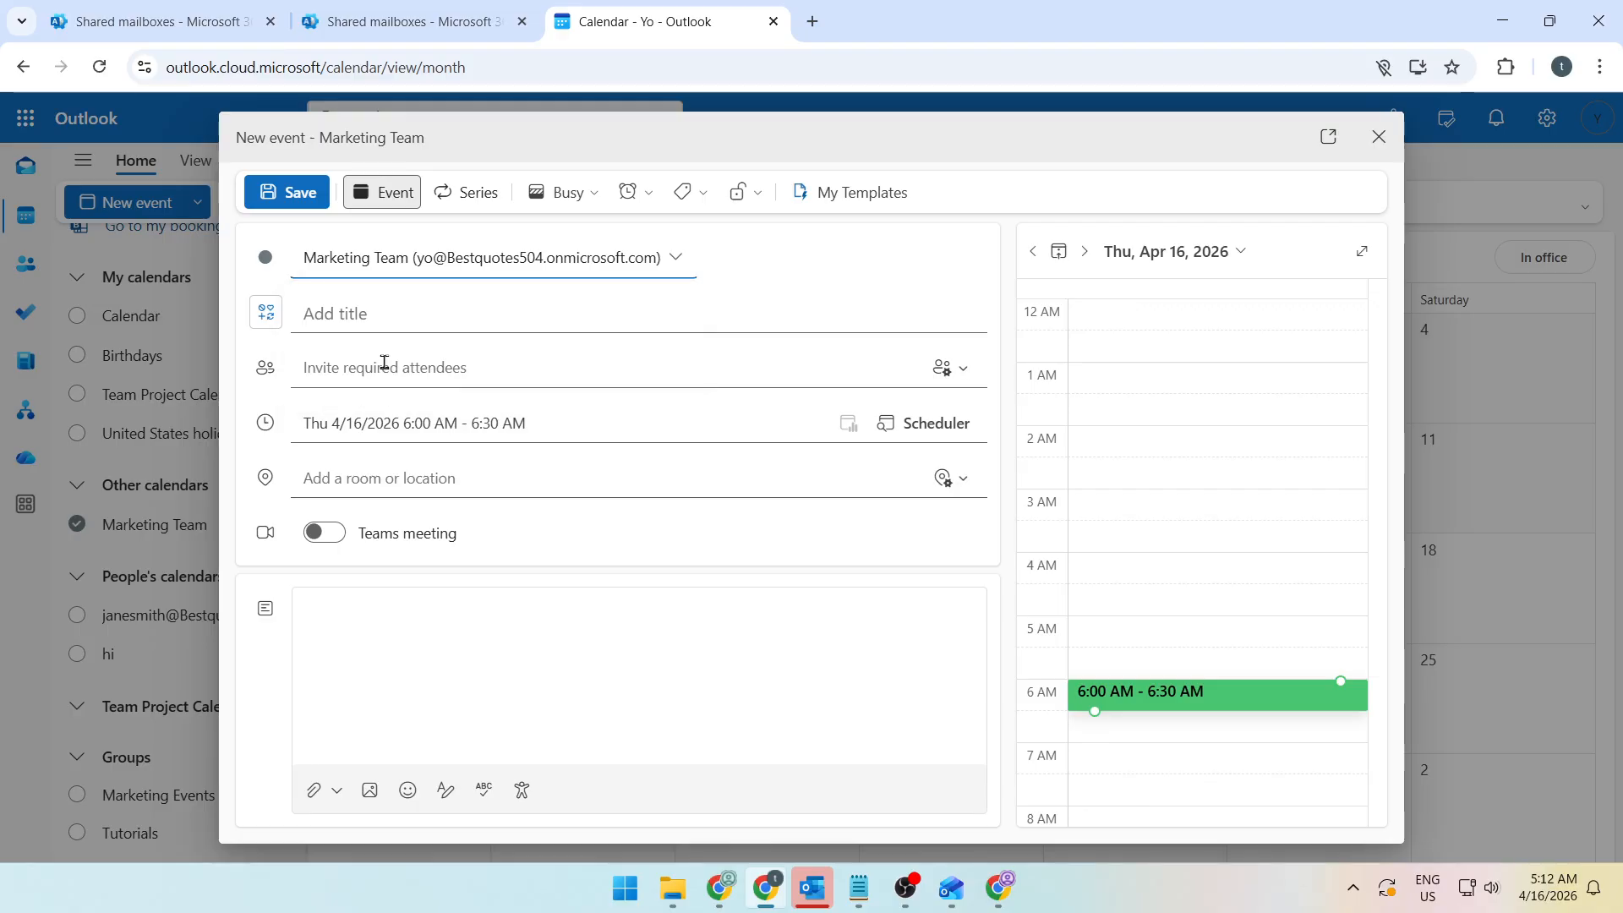
pyautogui.click(455, 317)
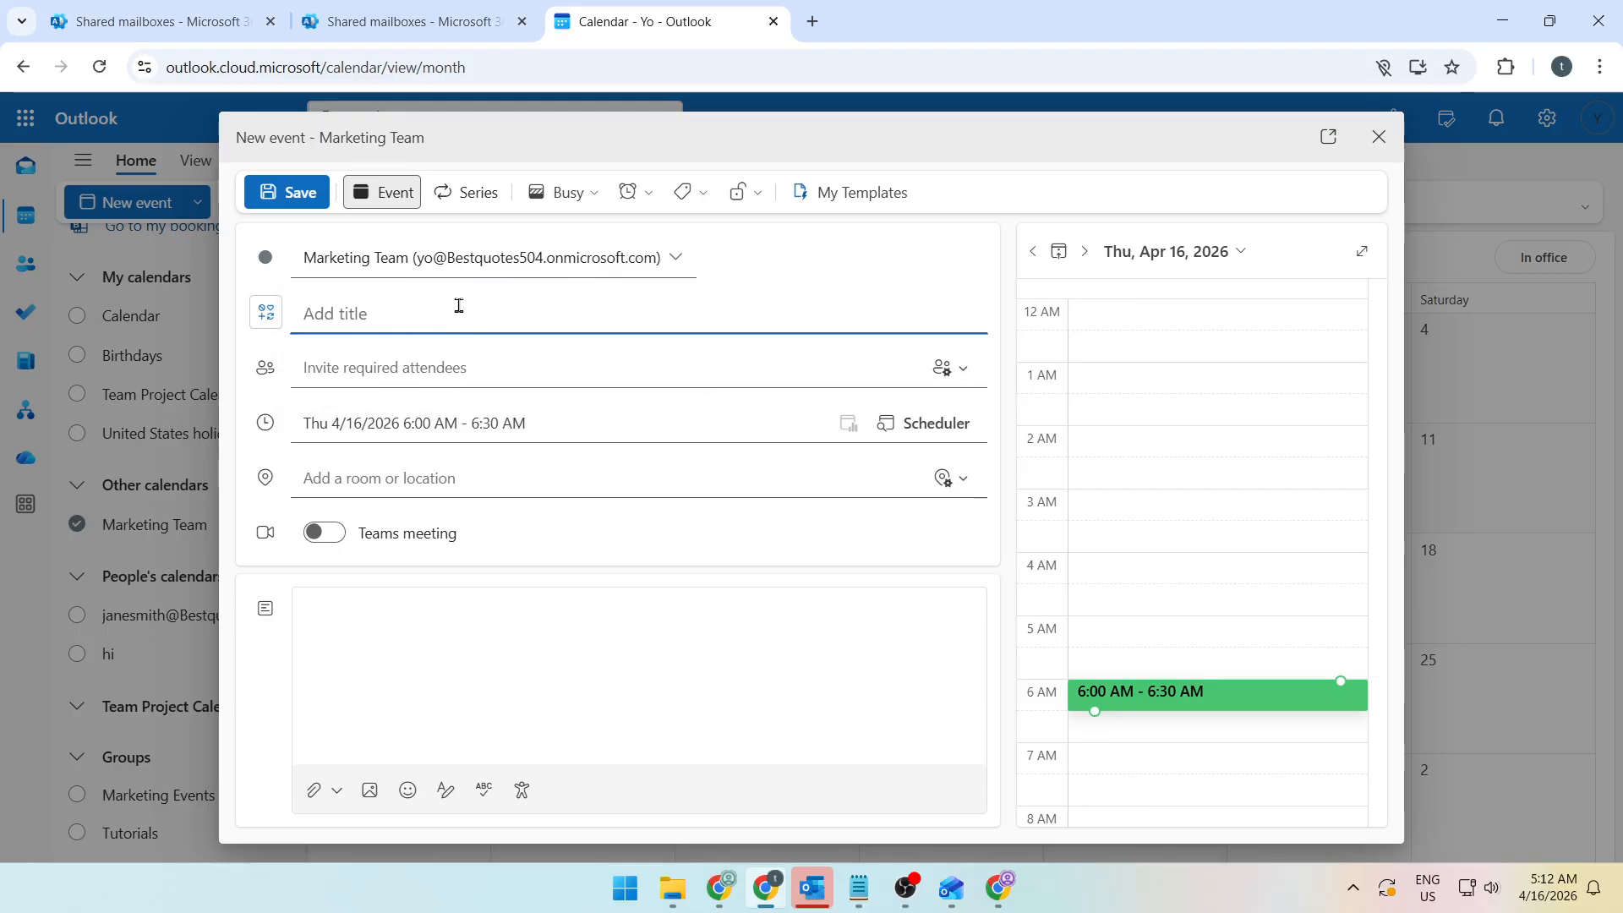
pyautogui.write('Weekly Team Sync')
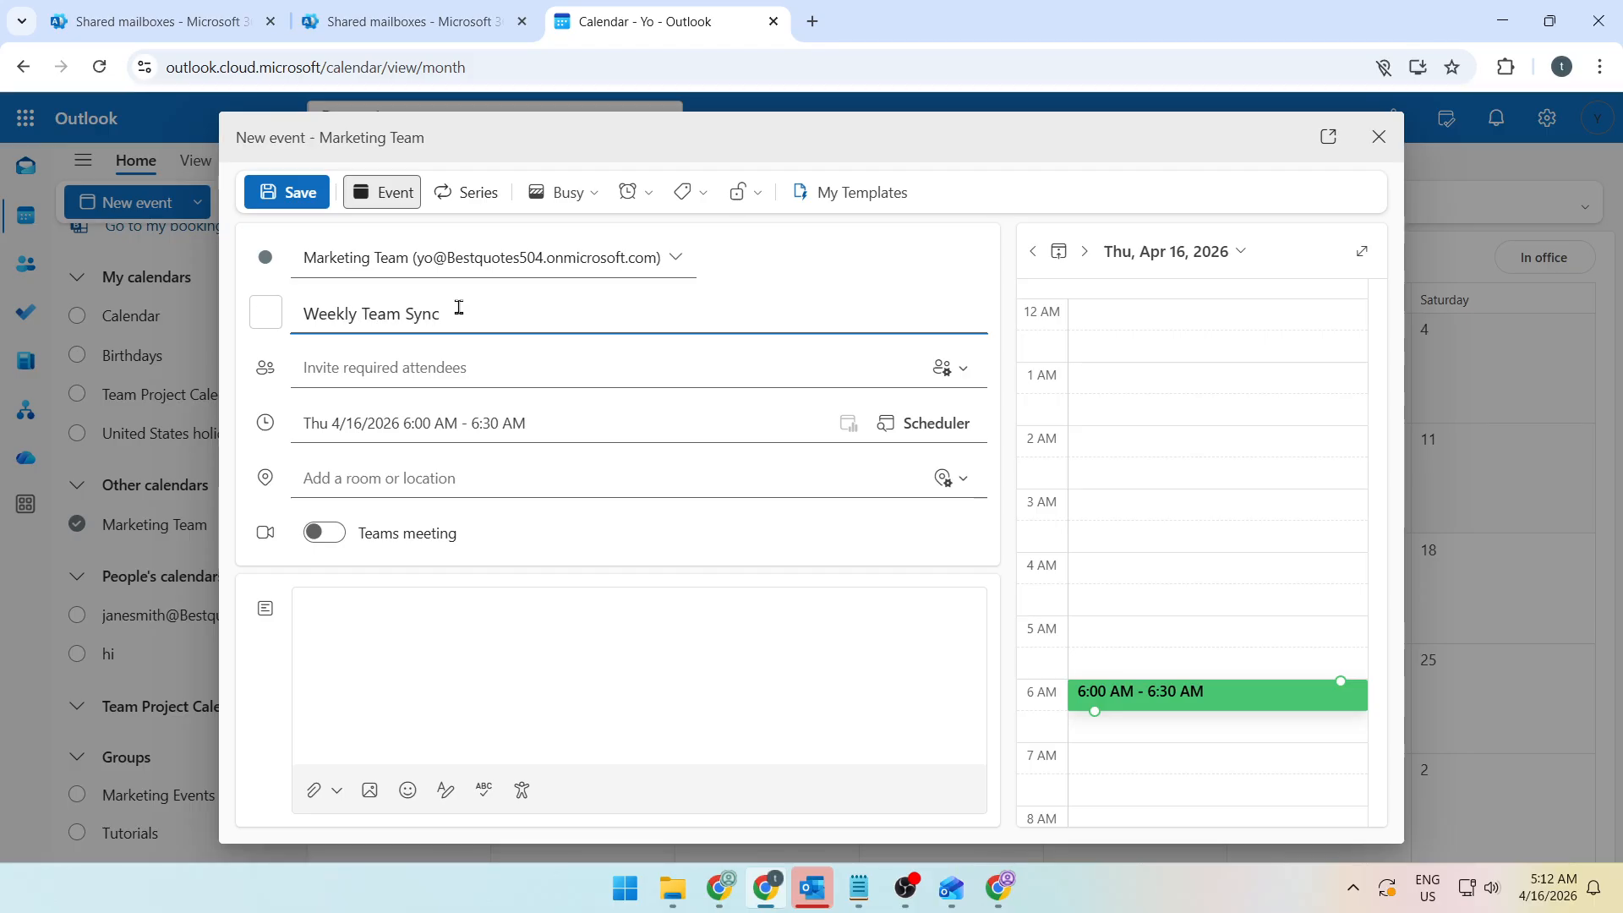
# - Invite Hey Tutorials and Pro Tutorials as required attendees and send the Weekly Team Sync invitation
pyautogui.click(482, 369)
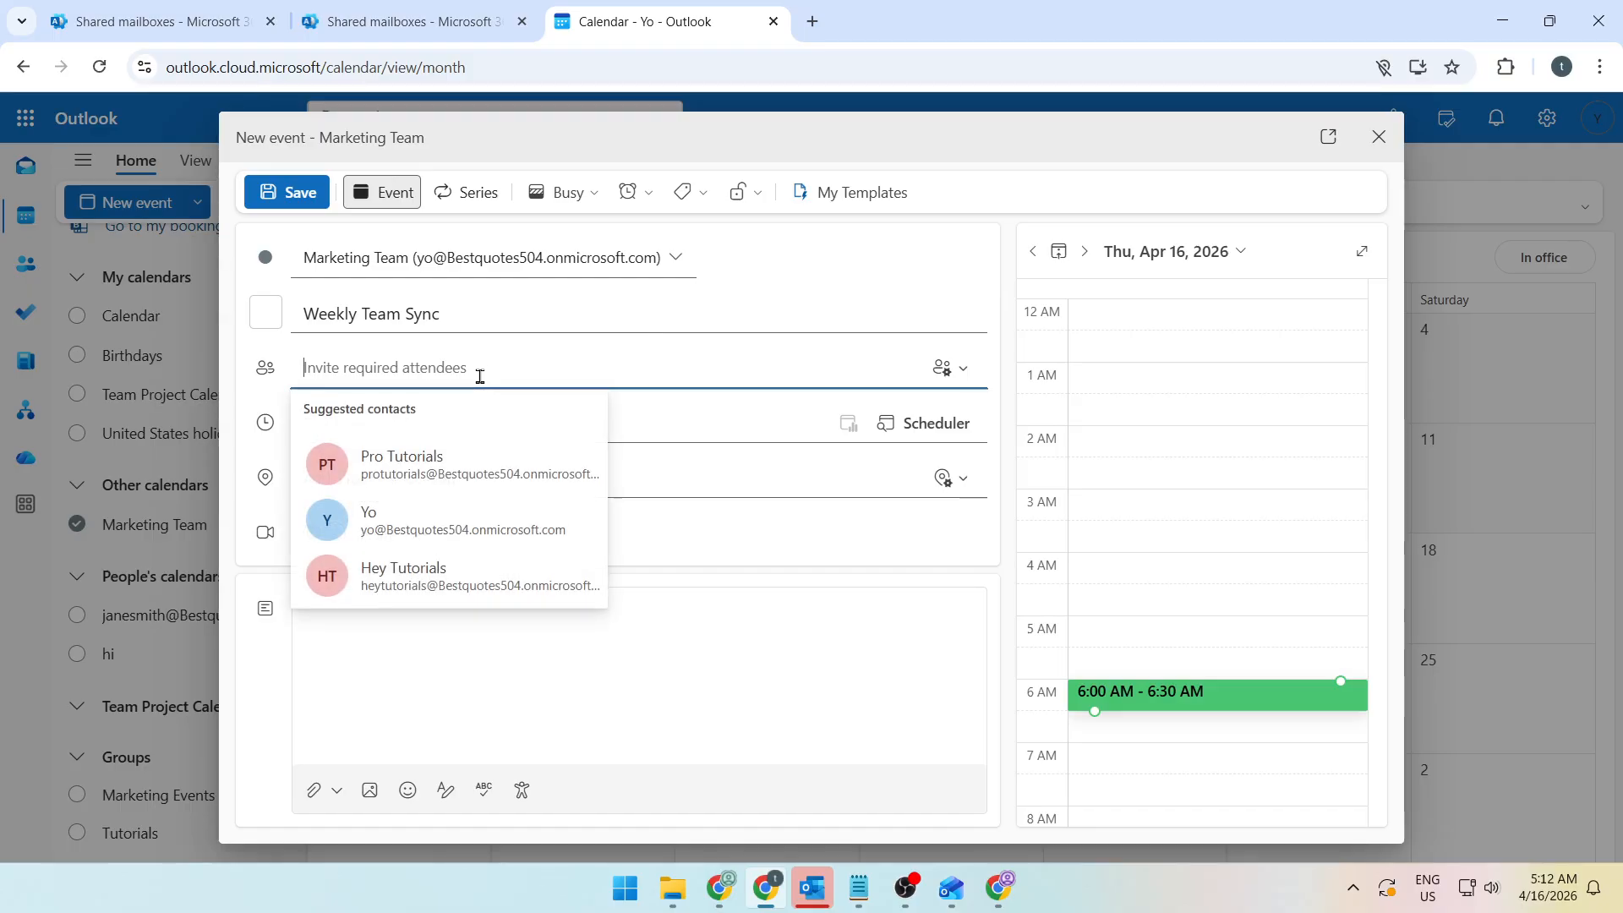
pyautogui.click(417, 577)
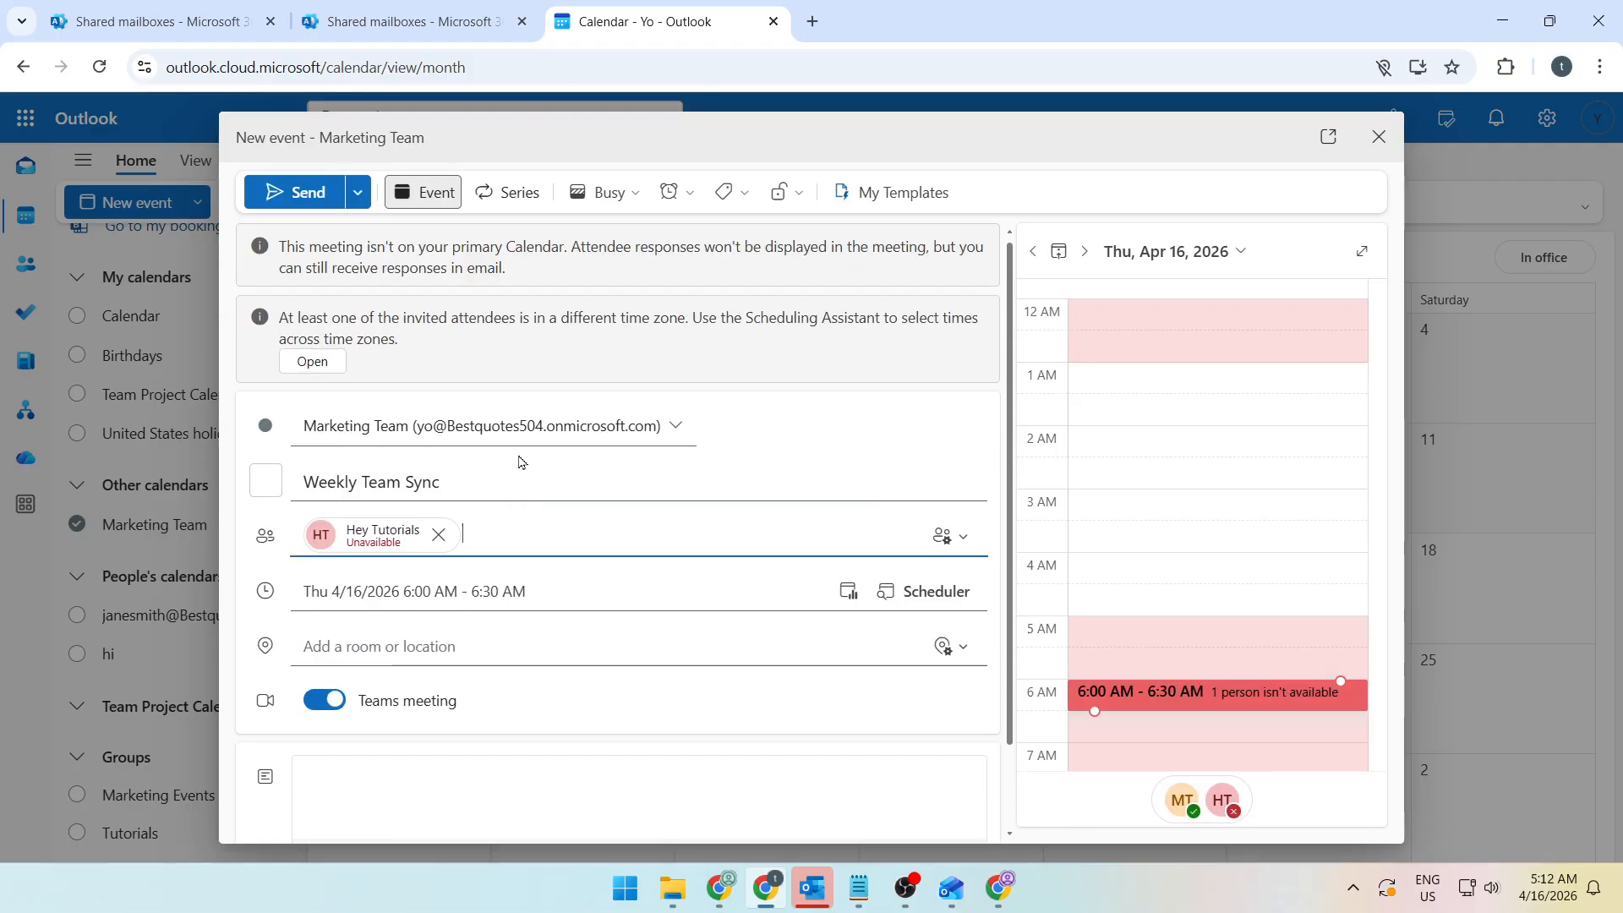
pyautogui.click(528, 534)
pyautogui.click(542, 623)
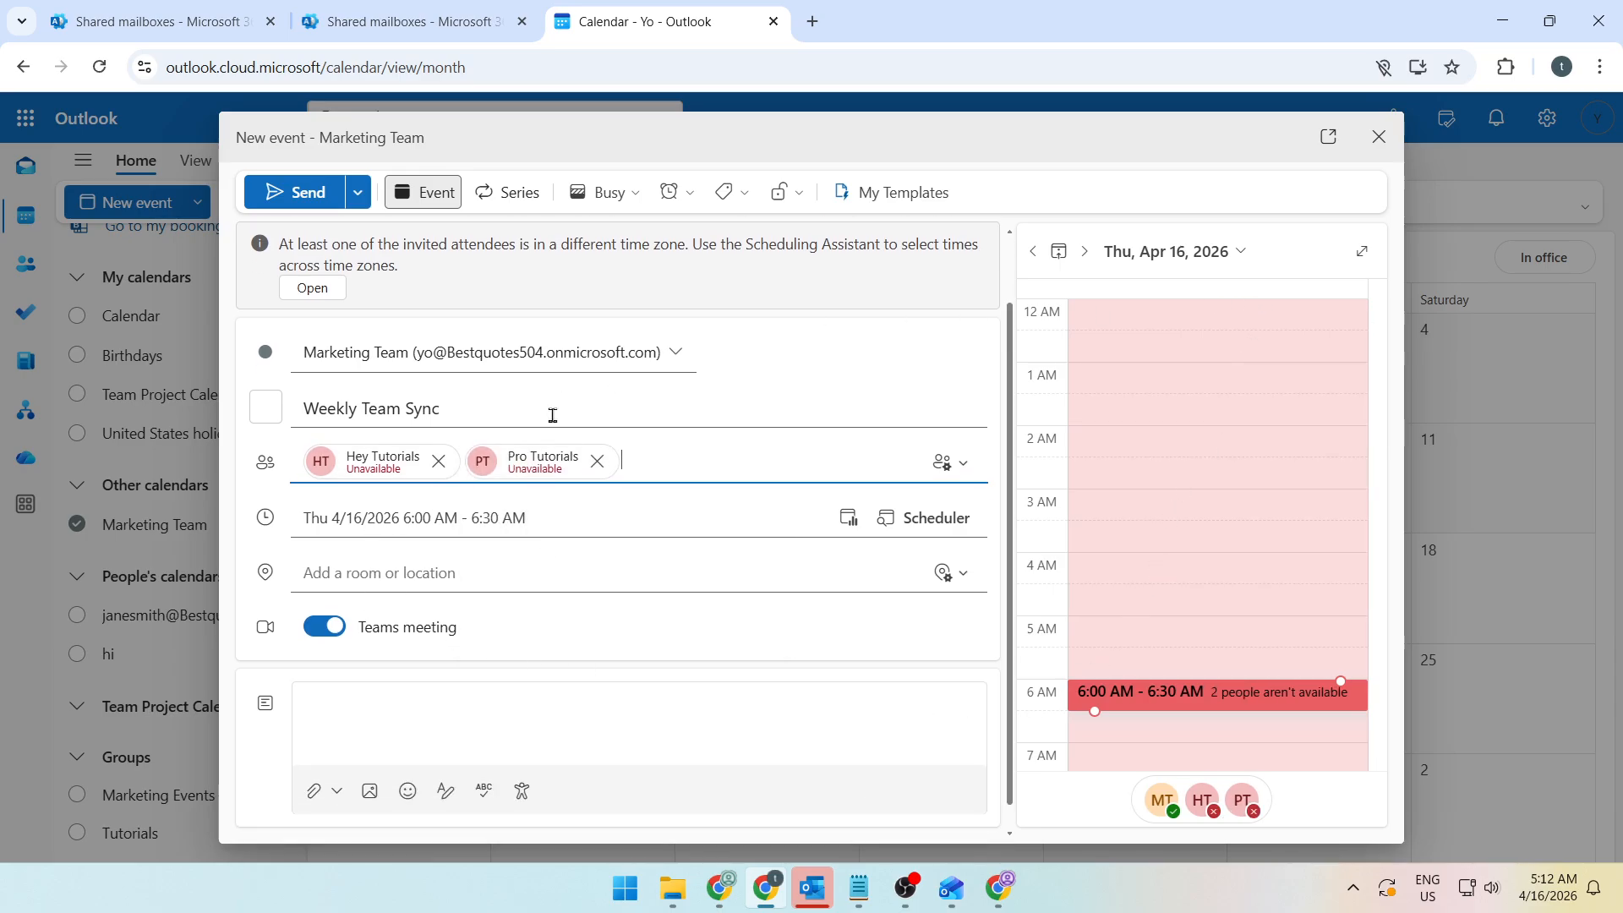
pyautogui.click(296, 193)
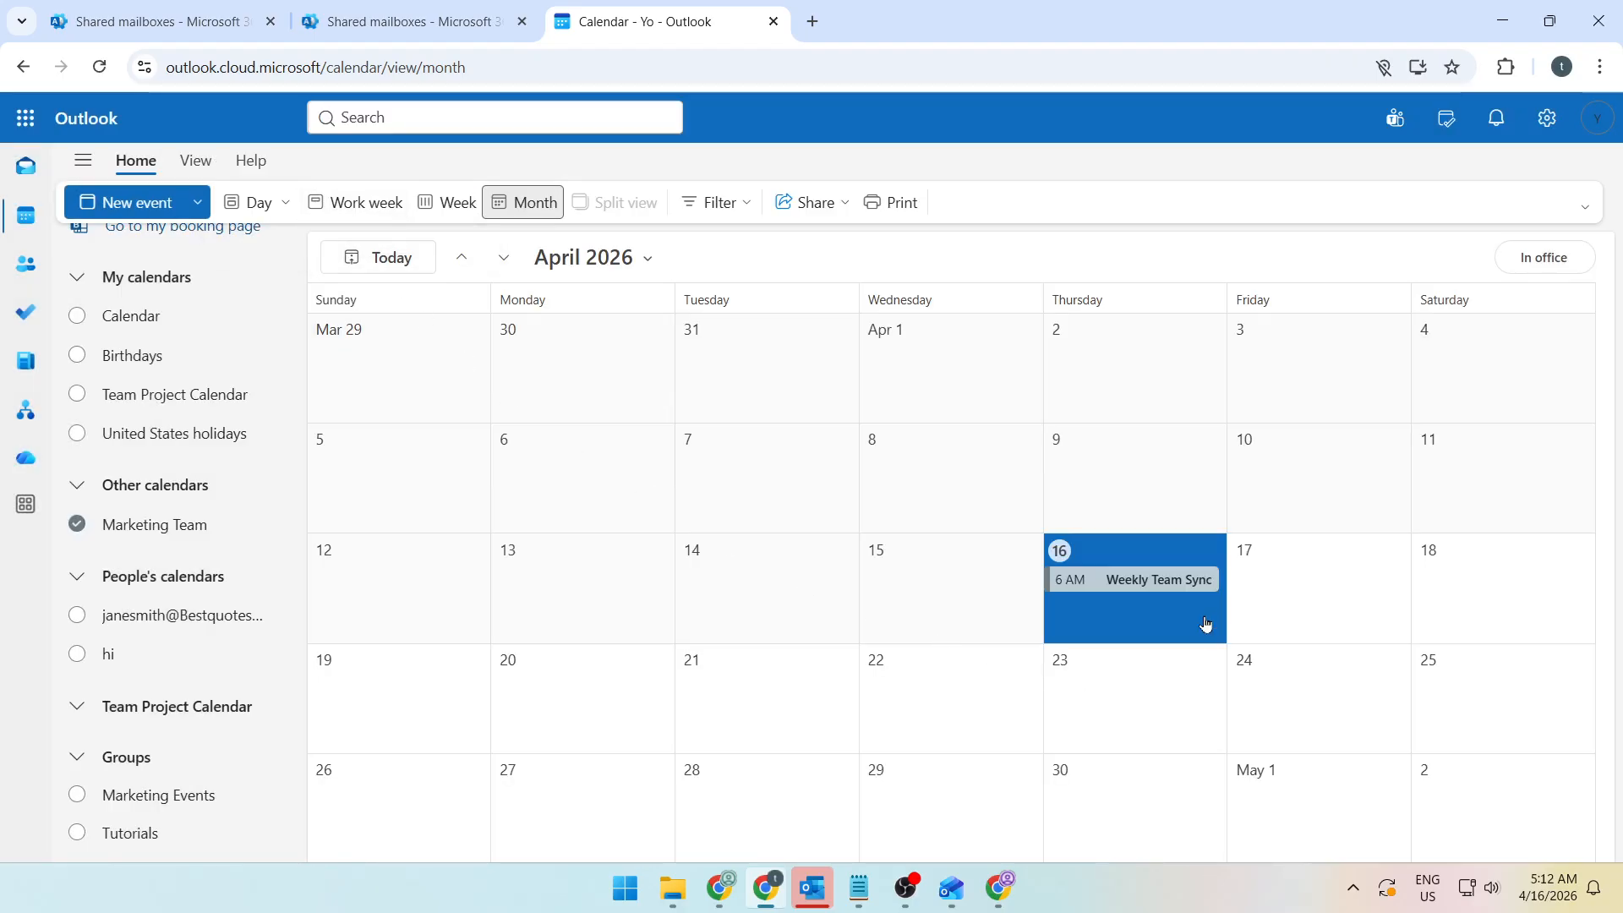
pyautogui.click(983, 596)
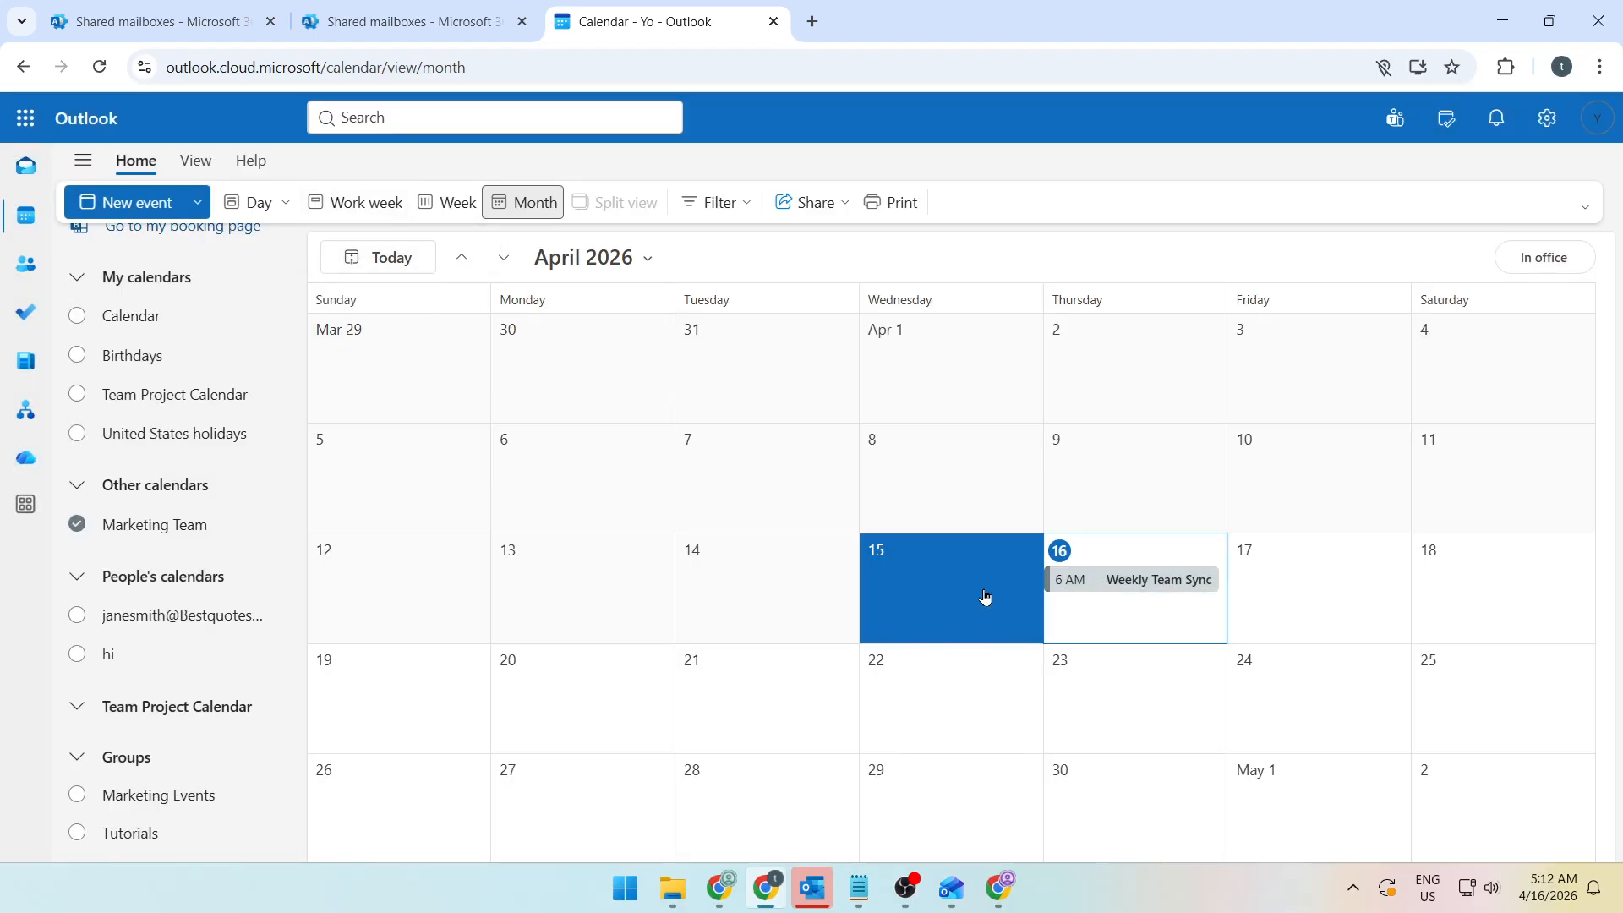
pyautogui.click(1113, 584)
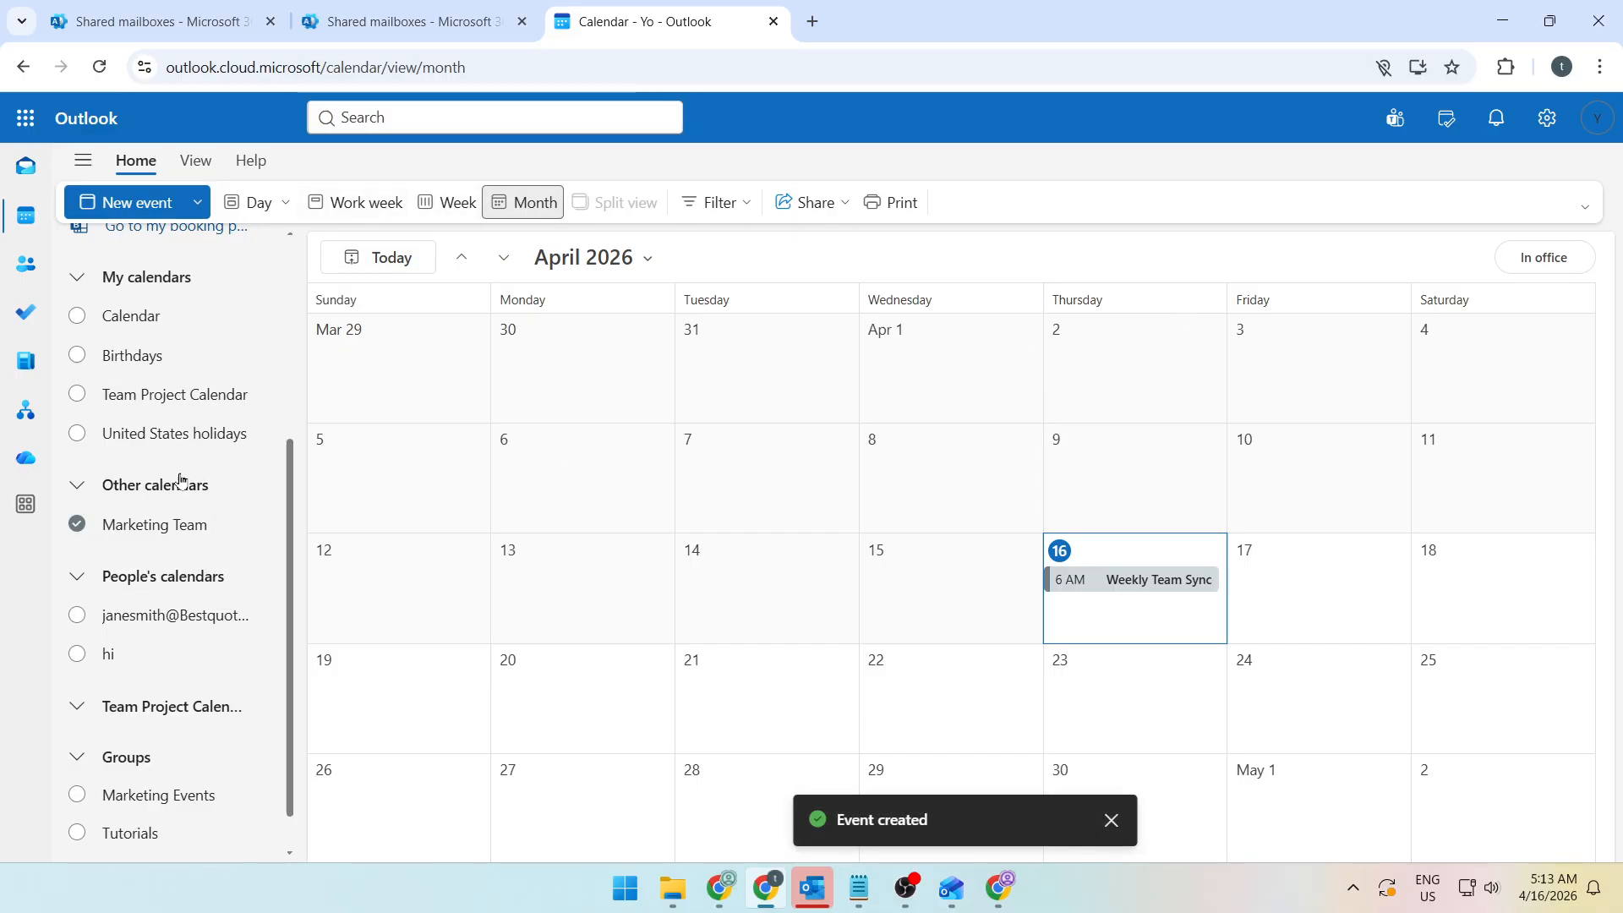
pyautogui.scroll(3, 158, 421)
pyautogui.click(157, 409)
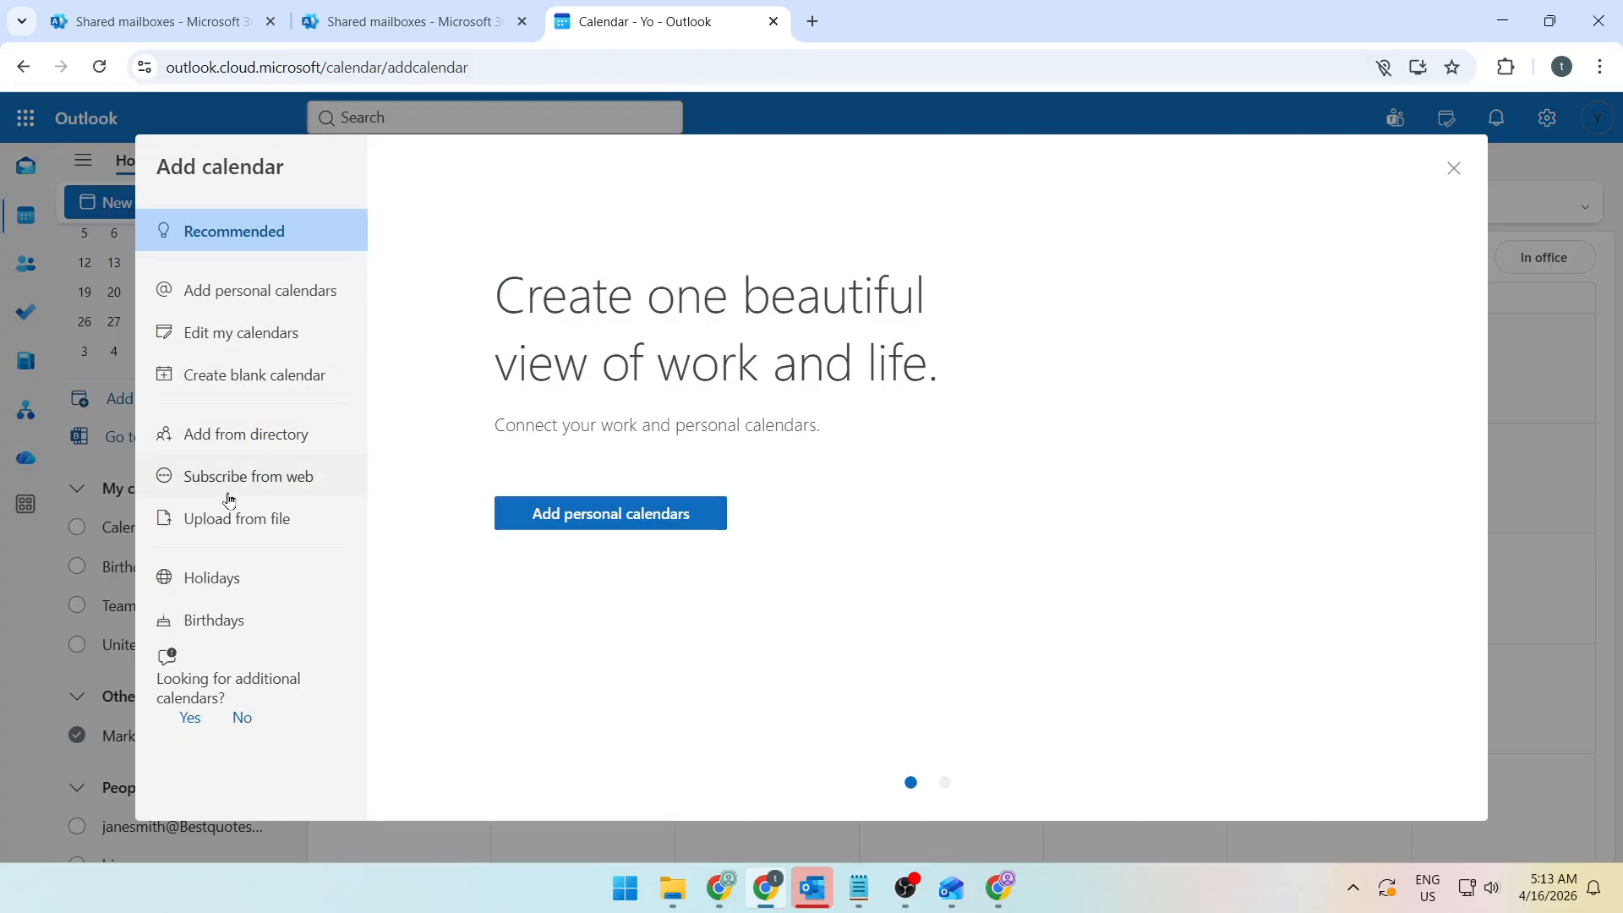
pyautogui.click(243, 451)
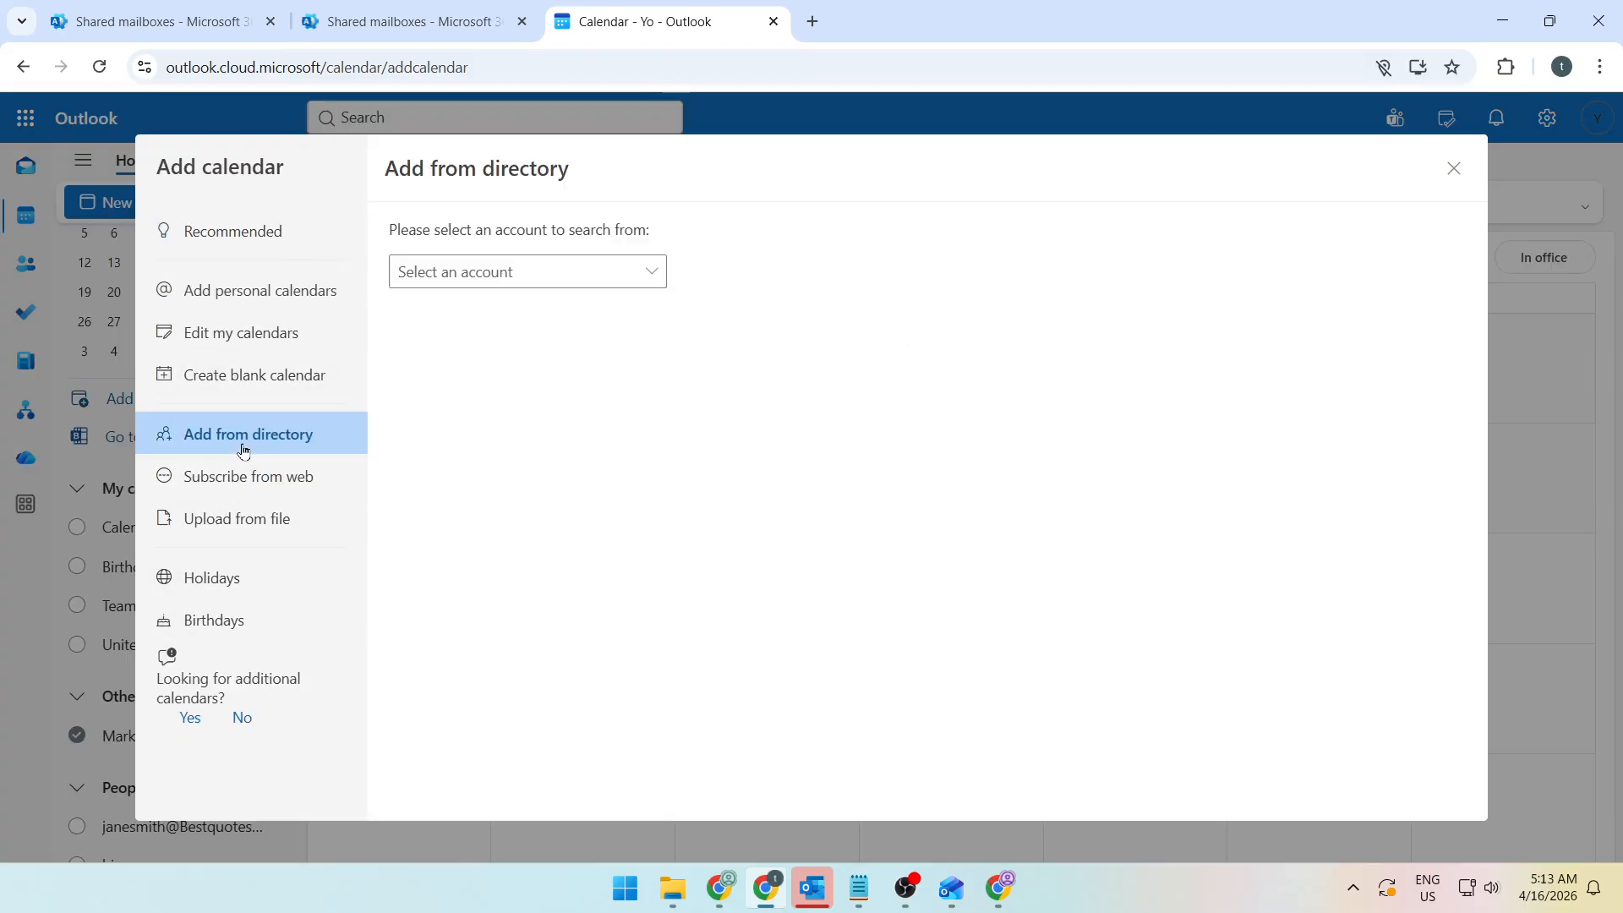
# - Show the personal Calendar alongside the Marketing Team calendar and open the details of the April 16 Weekly Team Sync event
pyautogui.click(78, 587)
pyautogui.click(77, 735)
pyautogui.click(78, 742)
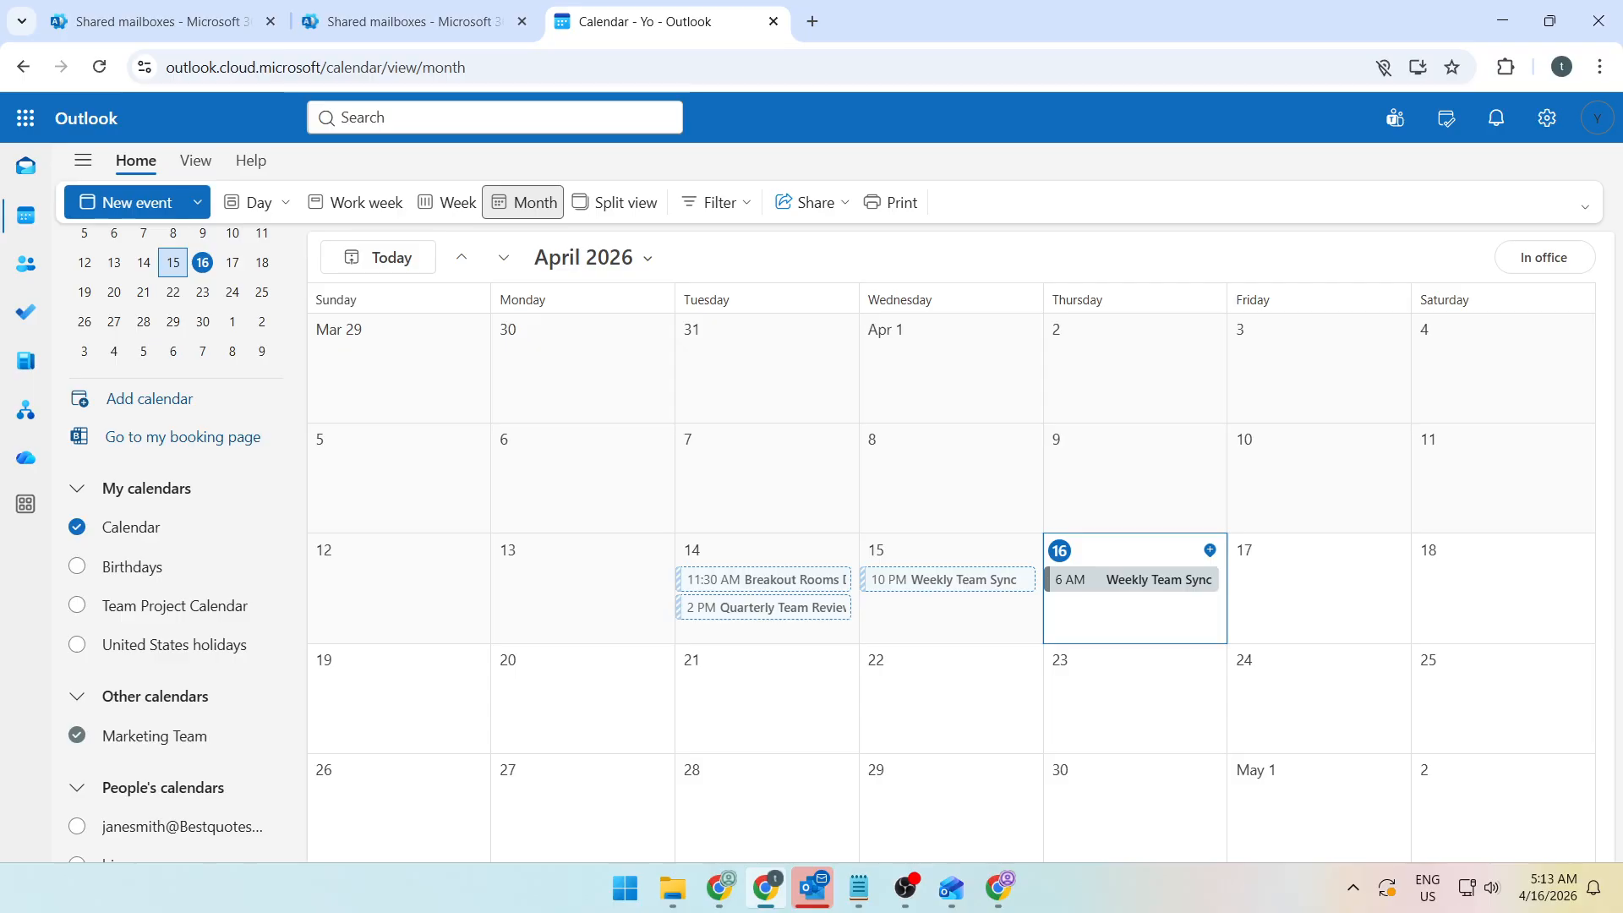
pyautogui.click(1097, 719)
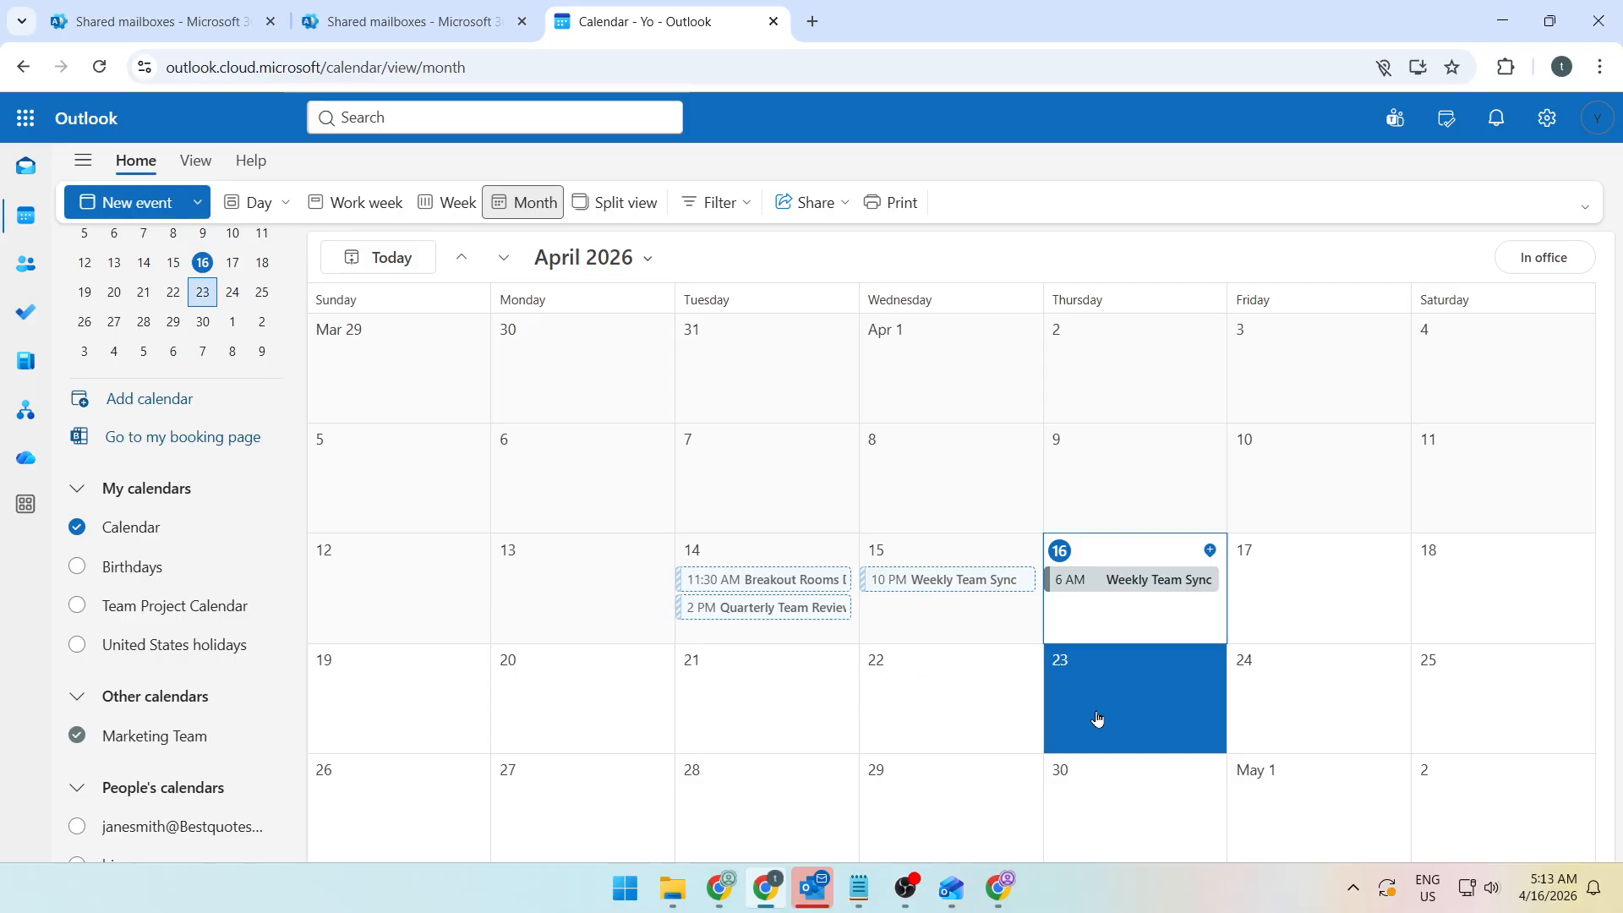
pyautogui.click(1132, 582)
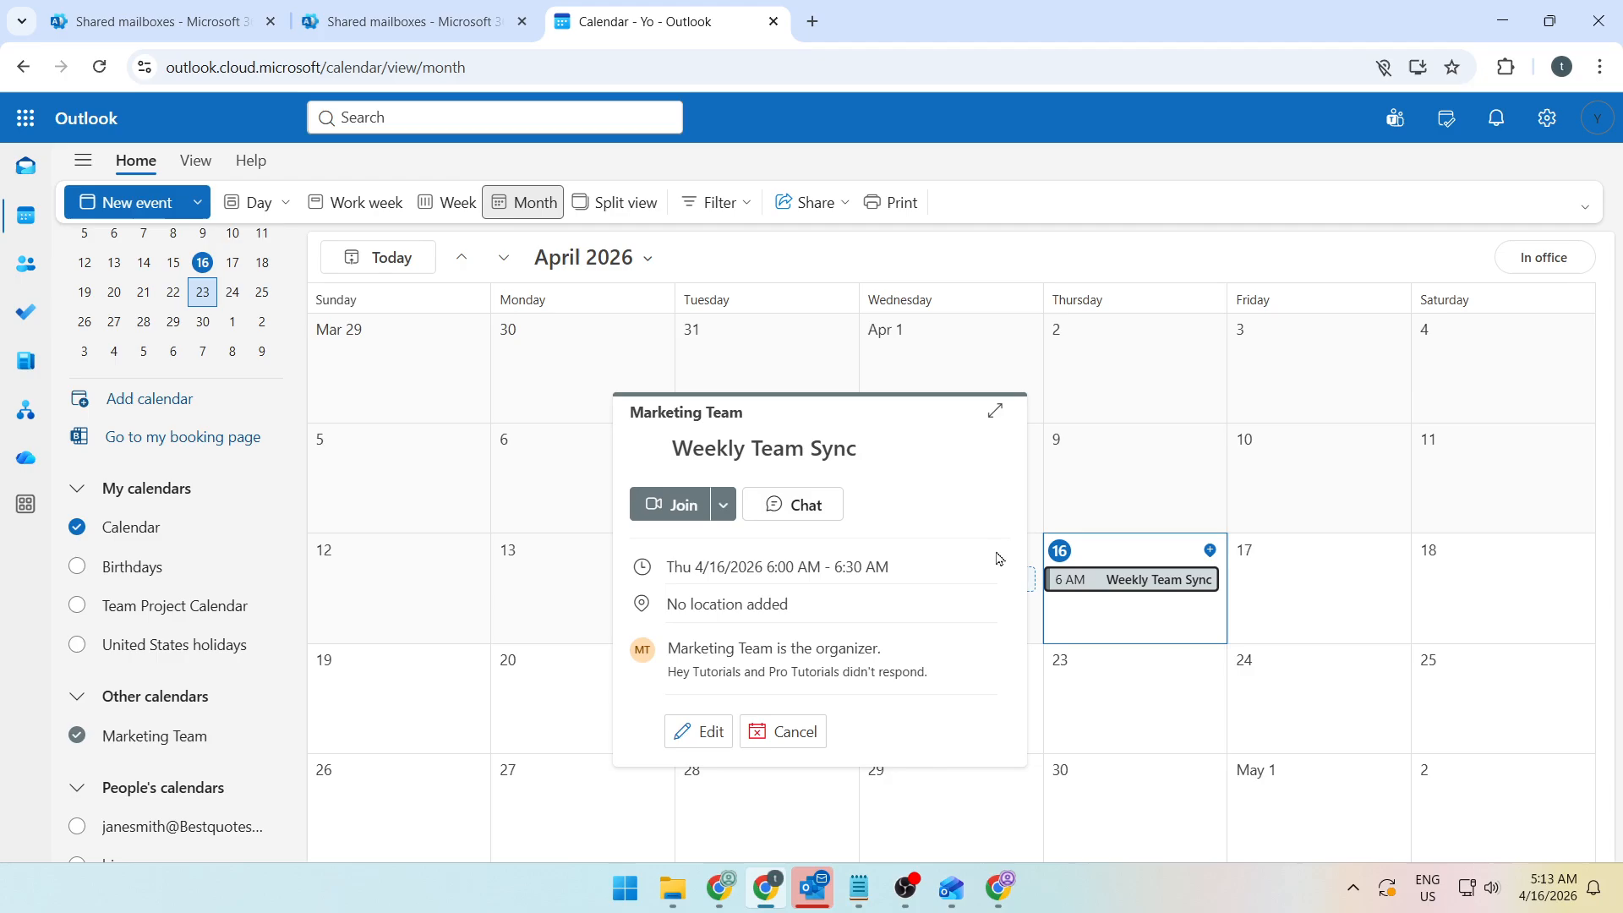